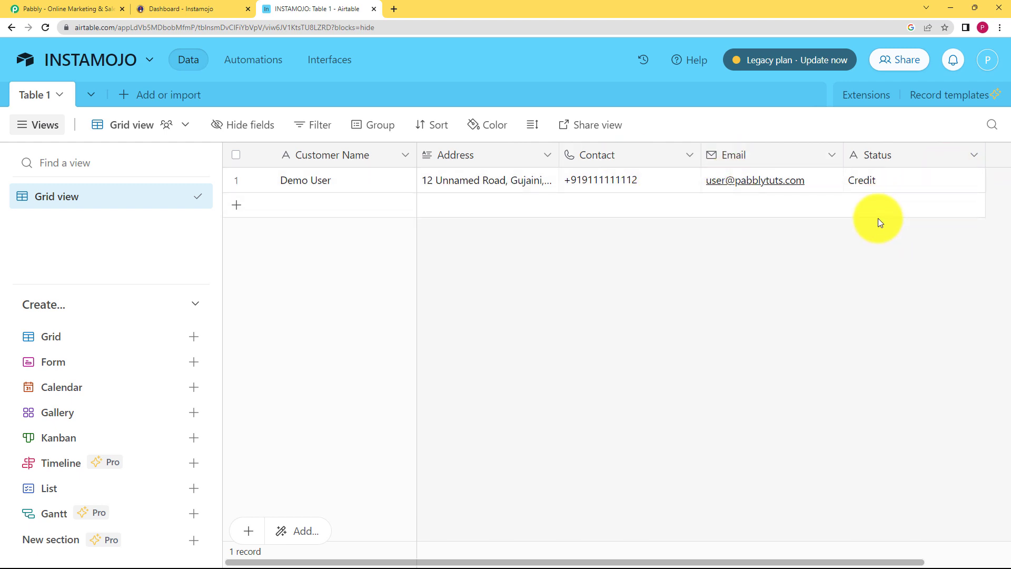
Switch to the Pabbly website, sign in with Google and open Pabbly Connect from All Apps.
click(79, 9)
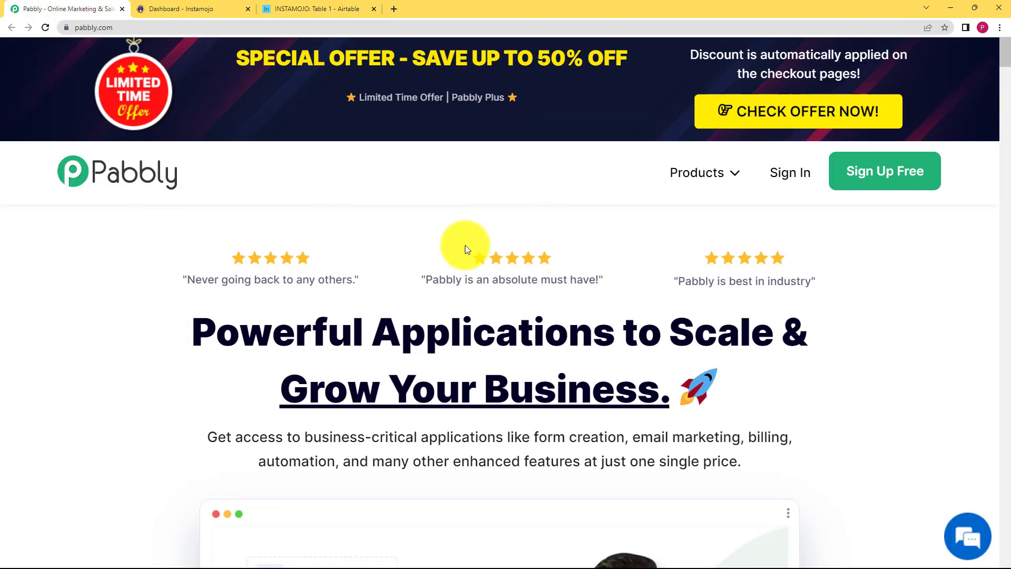
click(785, 181)
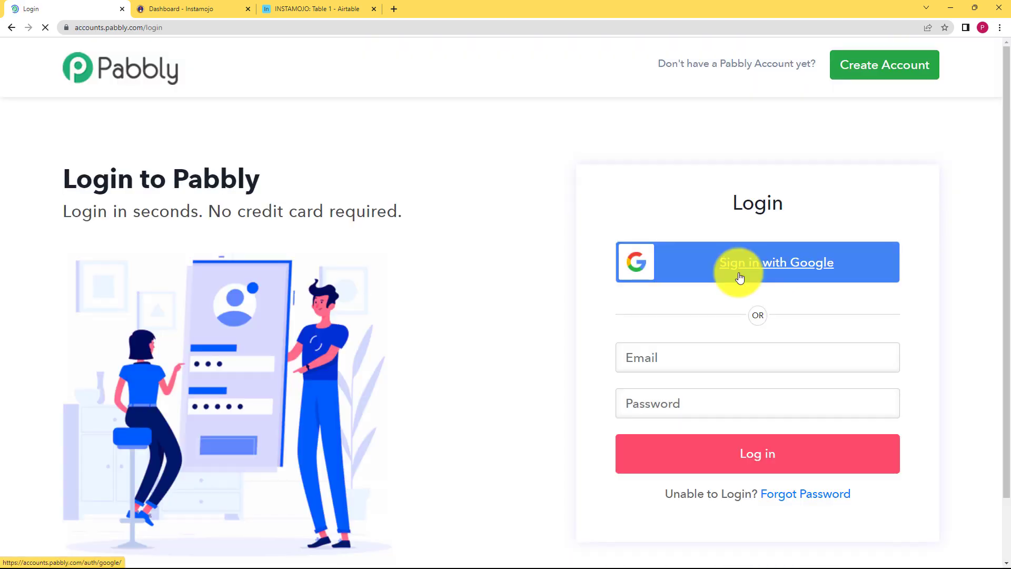
click(740, 278)
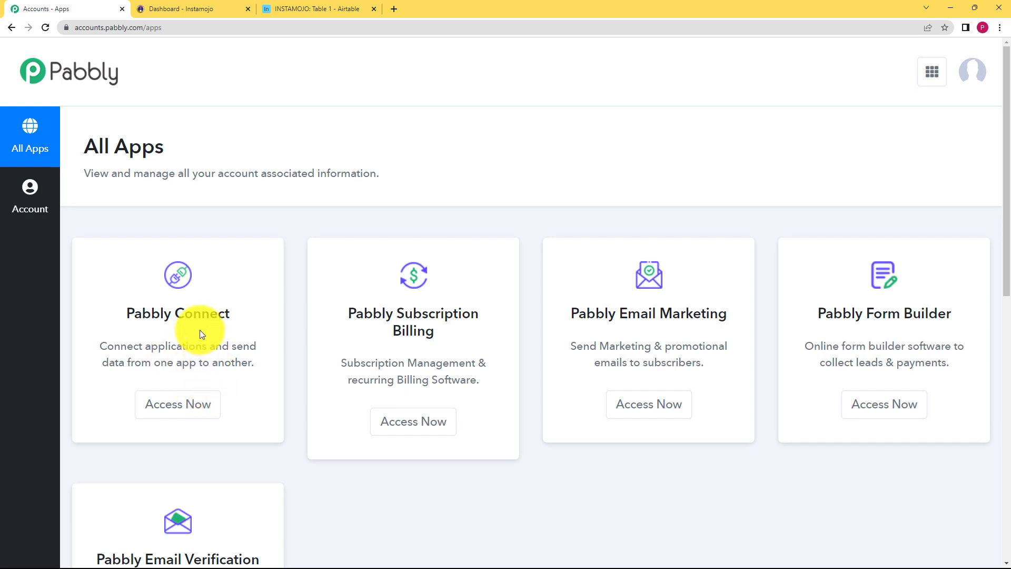
drag(128, 312, 231, 315)
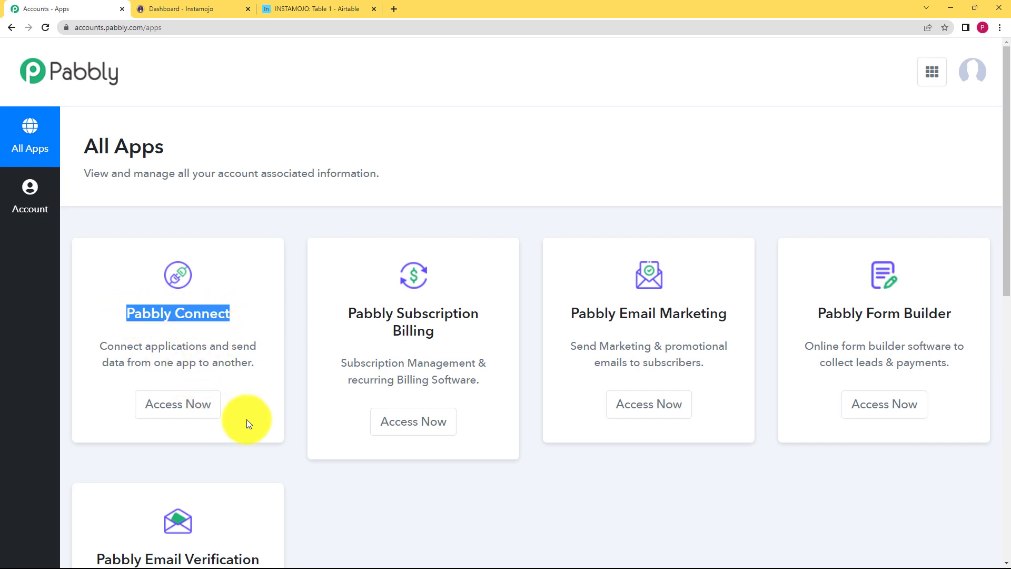
click(201, 414)
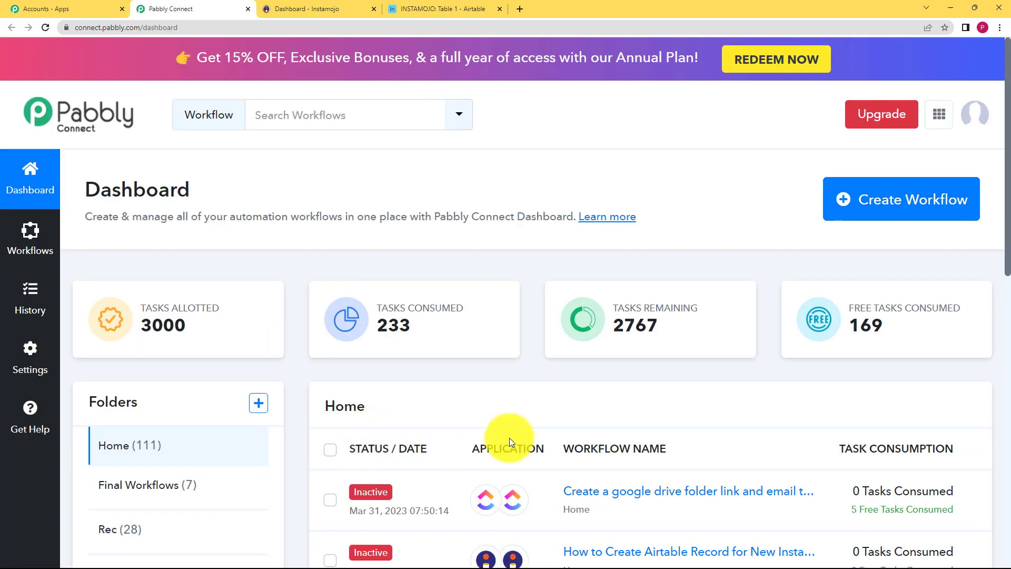
Create a workflow named "Create Airtable Record for new Instamojo Payment" and collapse its trigger step.
click(903, 212)
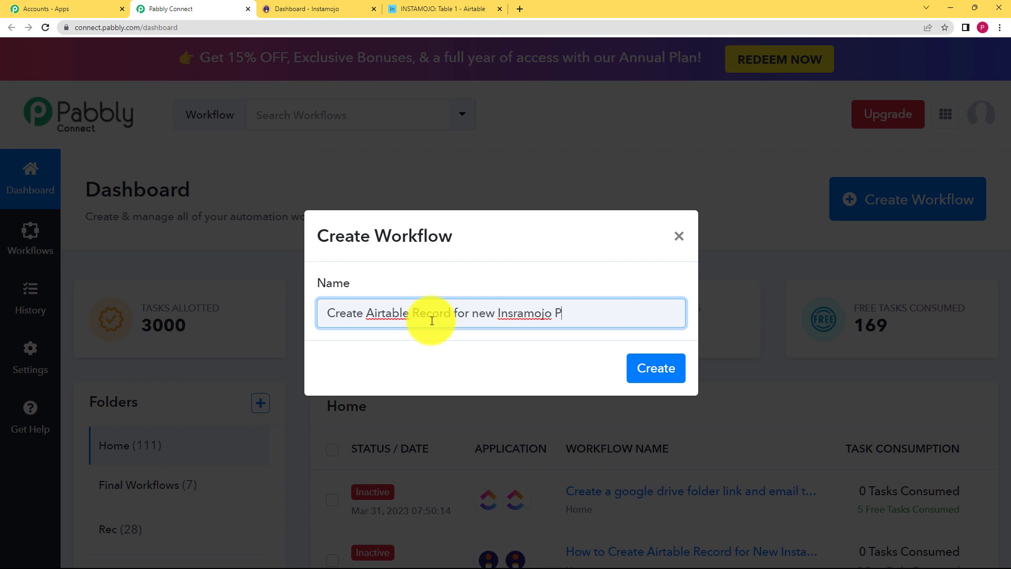
click(644, 368)
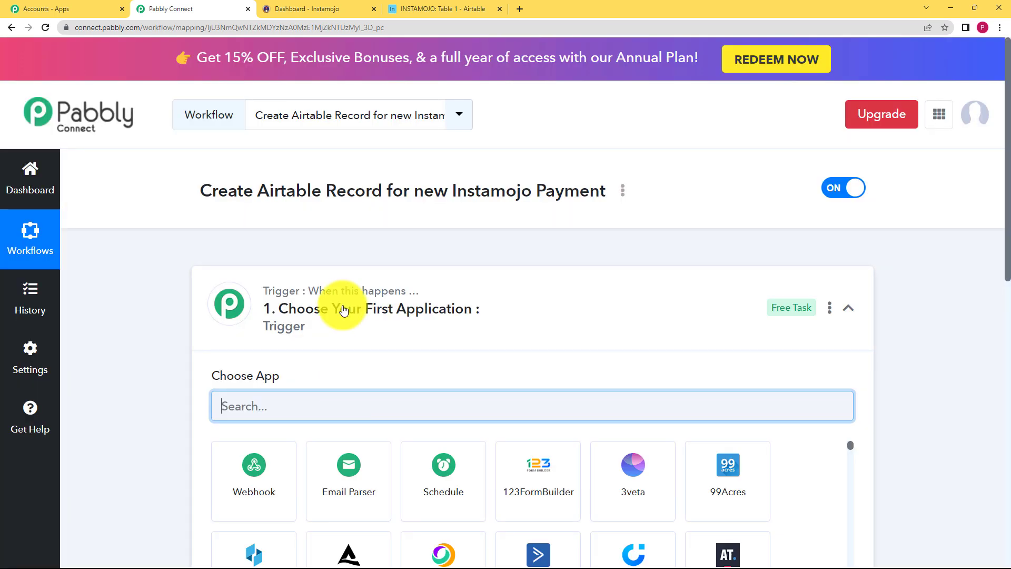
click(338, 310)
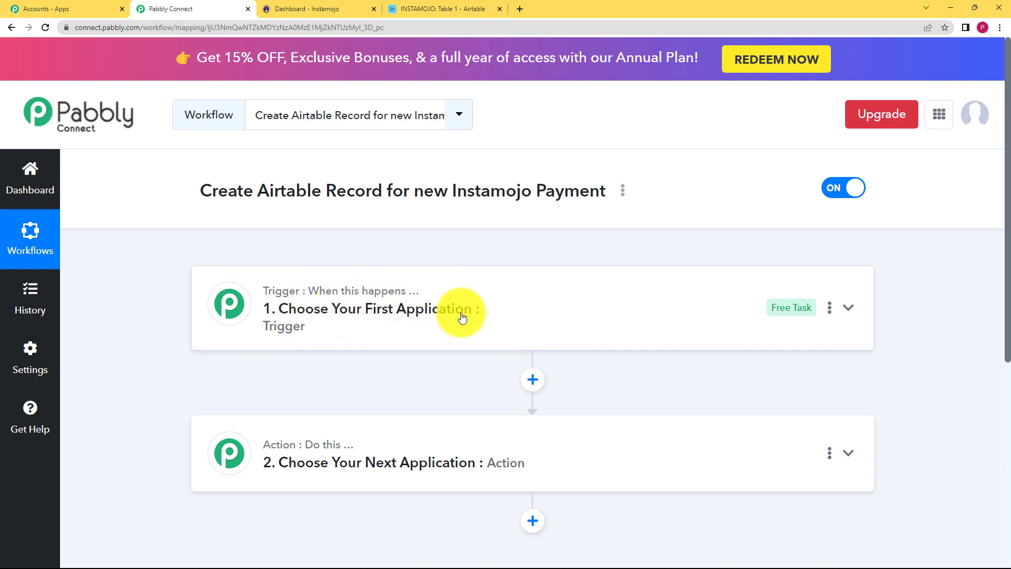
mouse_move(299, 294)
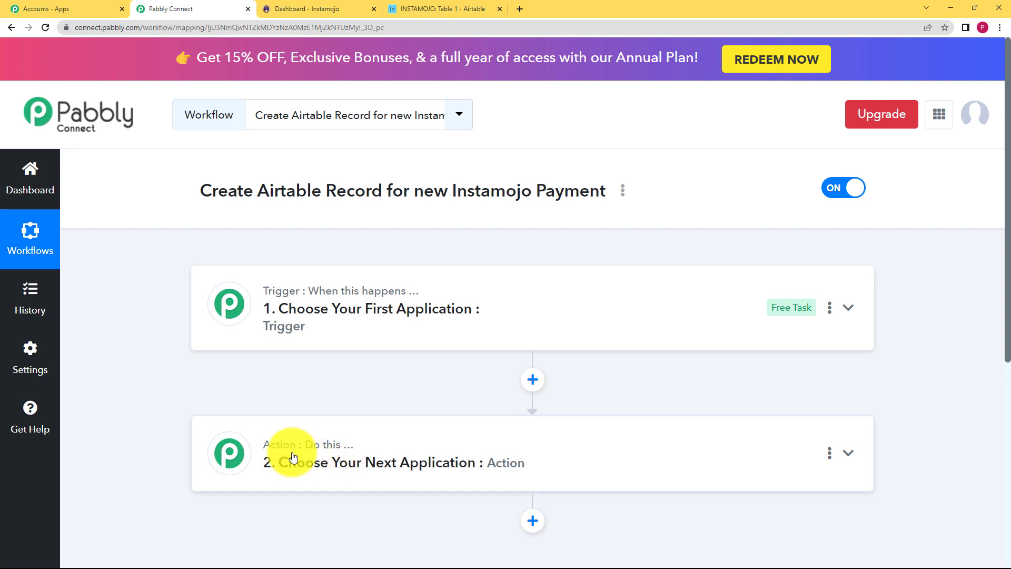
Set the workflow's trigger to the Instamojo app with the New Sale event.
click(282, 315)
click(274, 393)
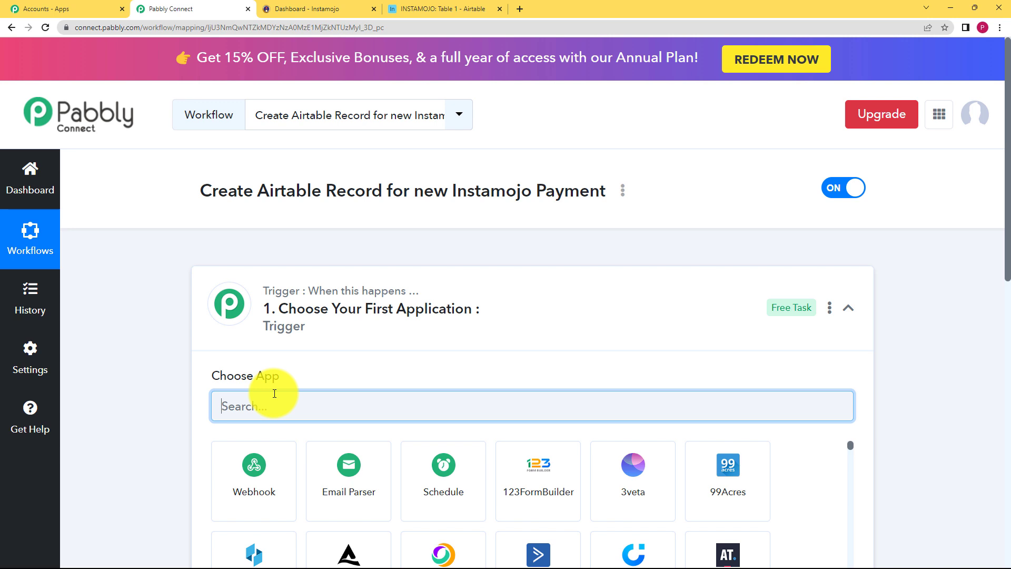
text(Instamojo)
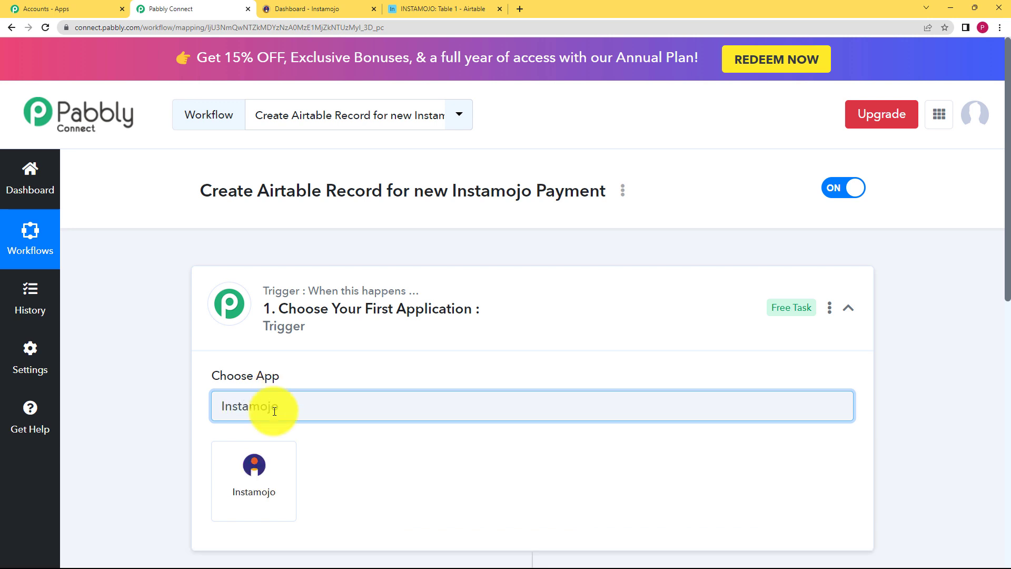
click(256, 477)
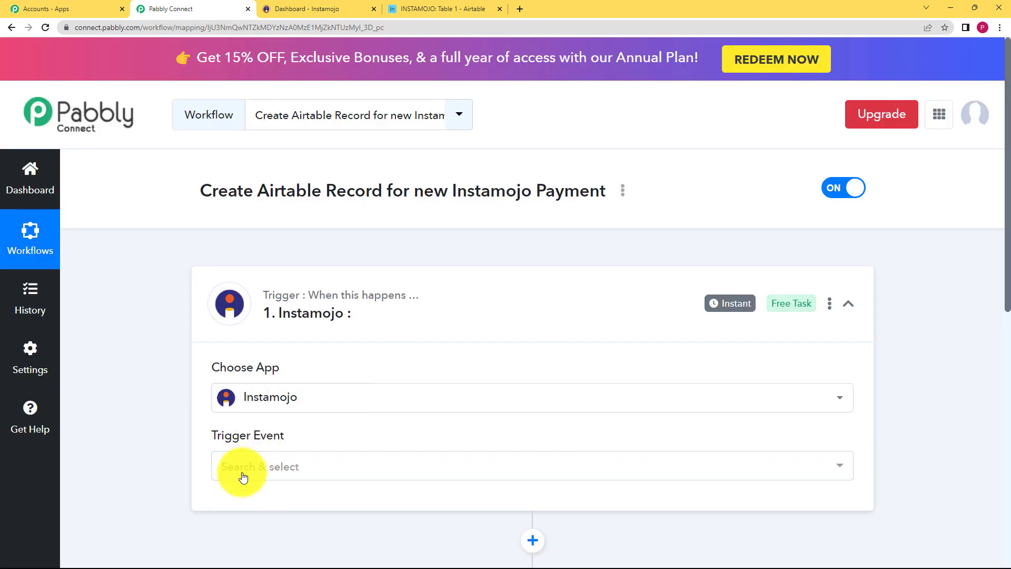
click(238, 475)
click(260, 430)
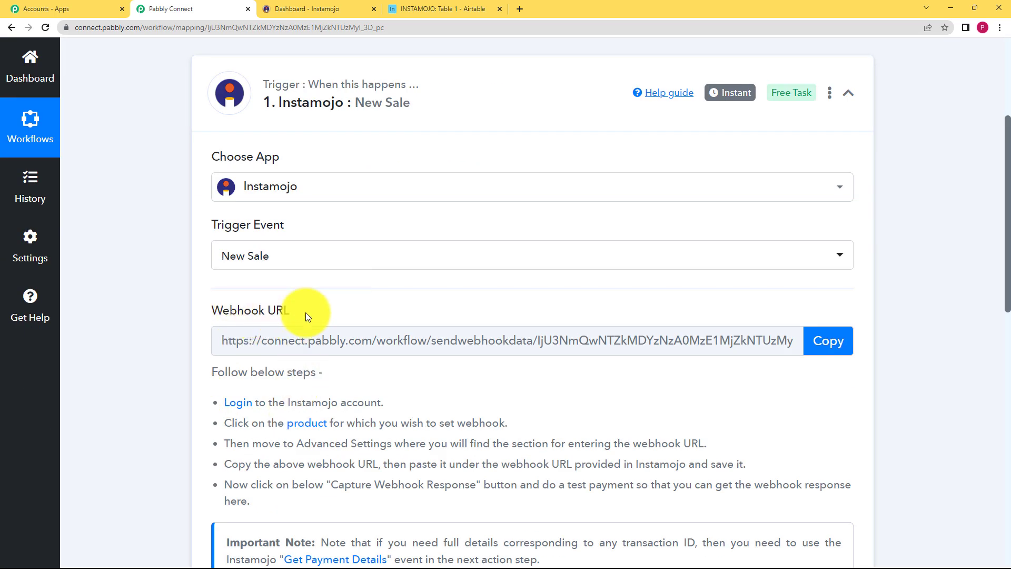
Review the Instamojo trigger's webhook setup instructions and copy its webhook URL.
drag(305, 312, 202, 317)
click(166, 329)
scroll(166, 332, down, 3)
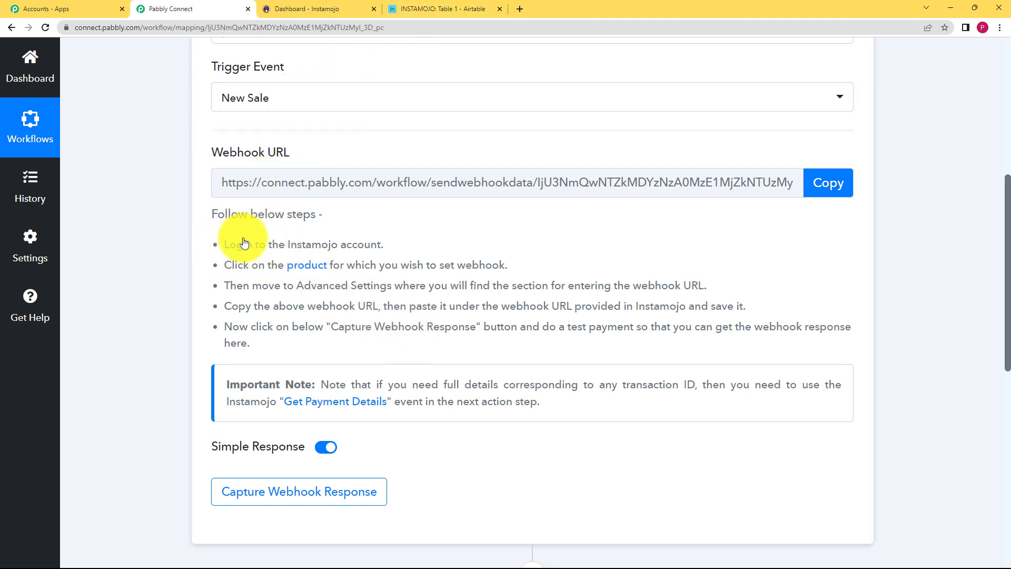
click(316, 8)
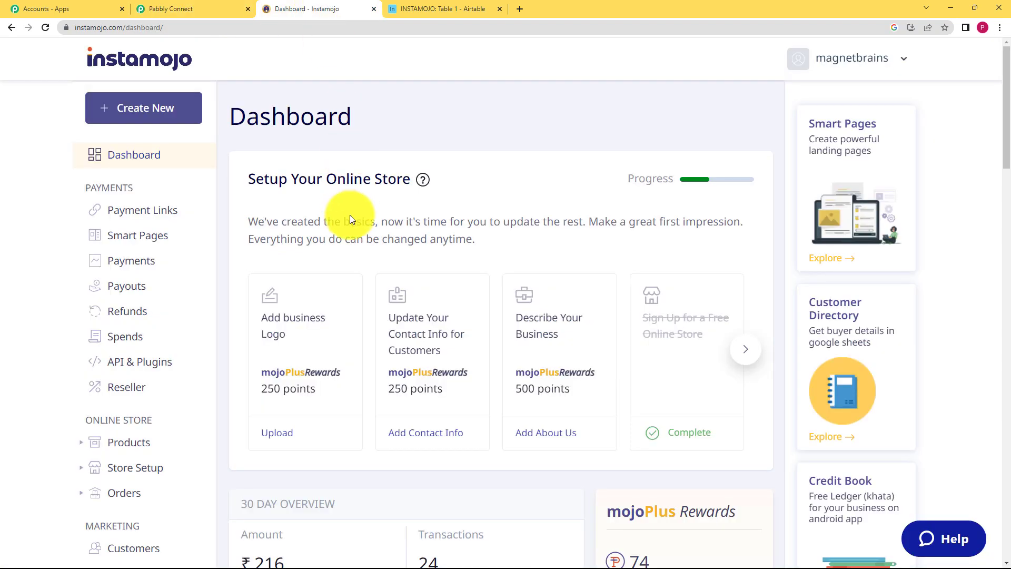
click(184, 6)
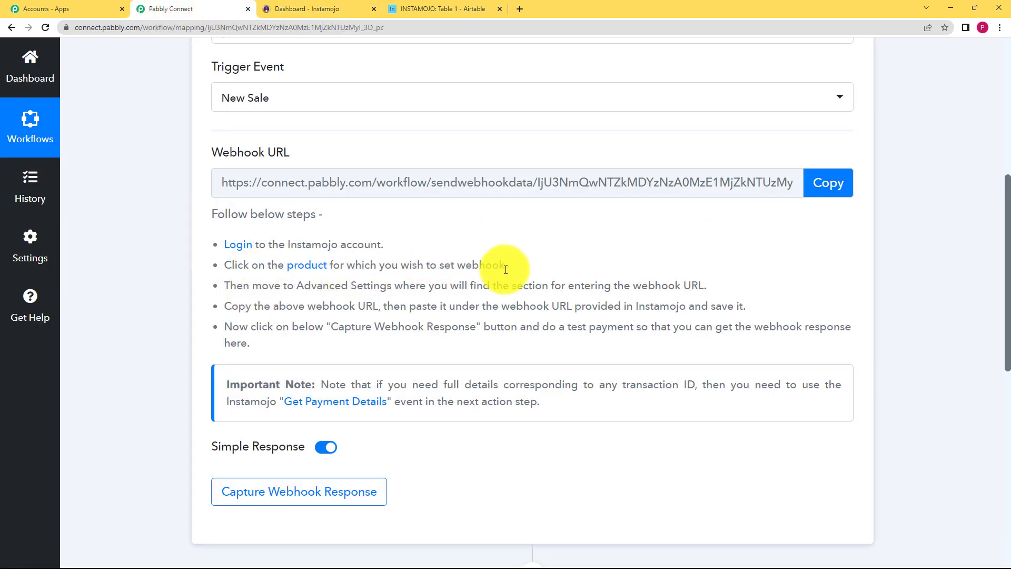
Switch to Instamojo, list all products of the online store and open the Smart Watch product for editing.
click(308, 9)
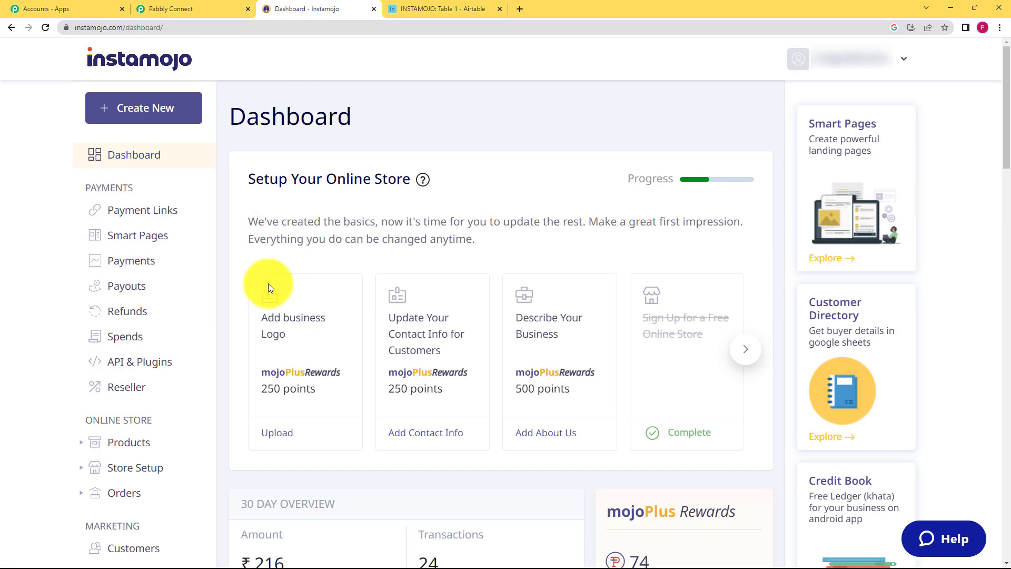
click(138, 446)
click(142, 471)
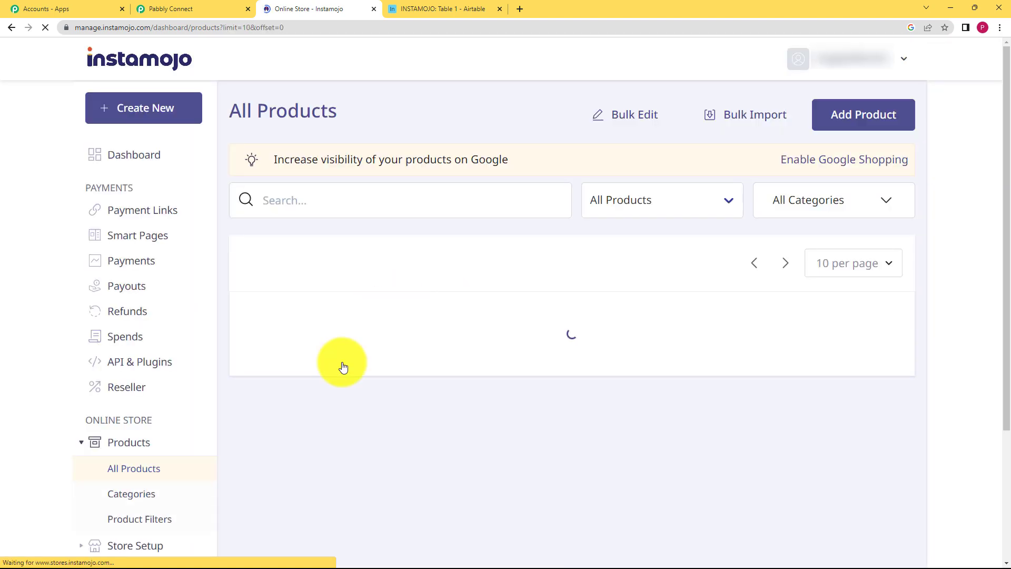
scroll(374, 392, down, 3)
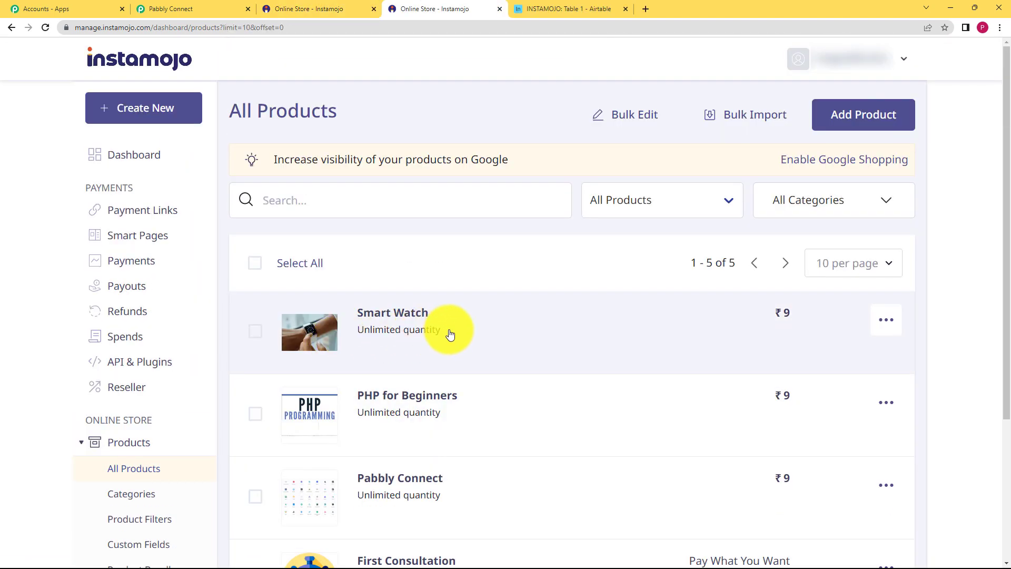
click(531, 330)
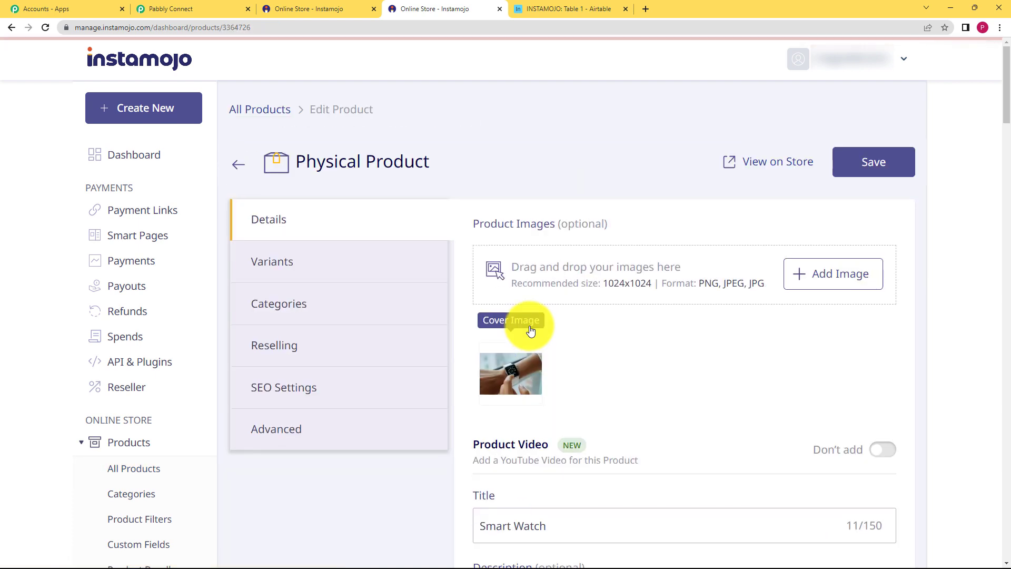
Replace the webhook URL in the Smart Watch product's advanced settings with the copied Pabbly webhook URL and save the product.
click(285, 432)
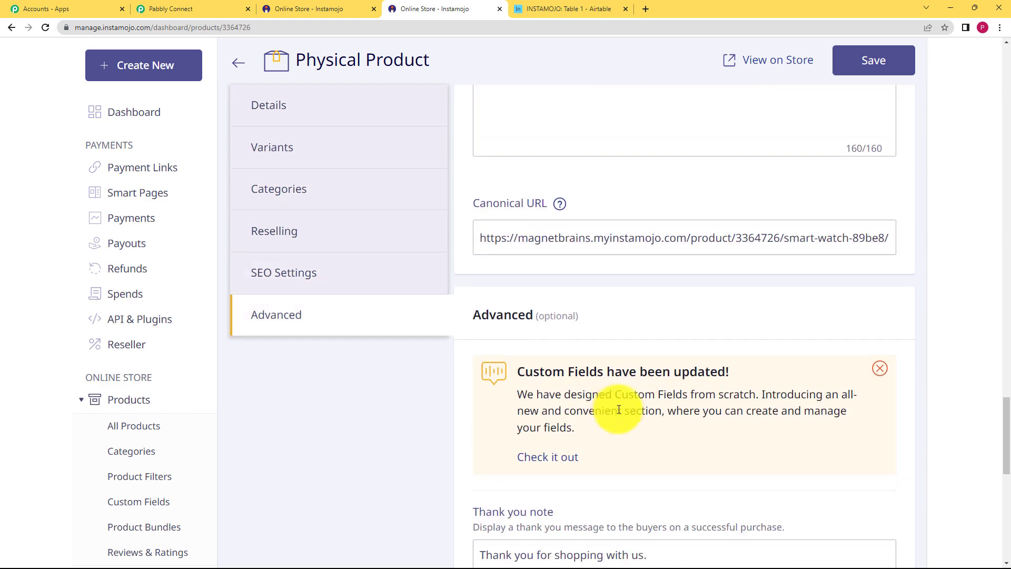
scroll(621, 408, down, 3)
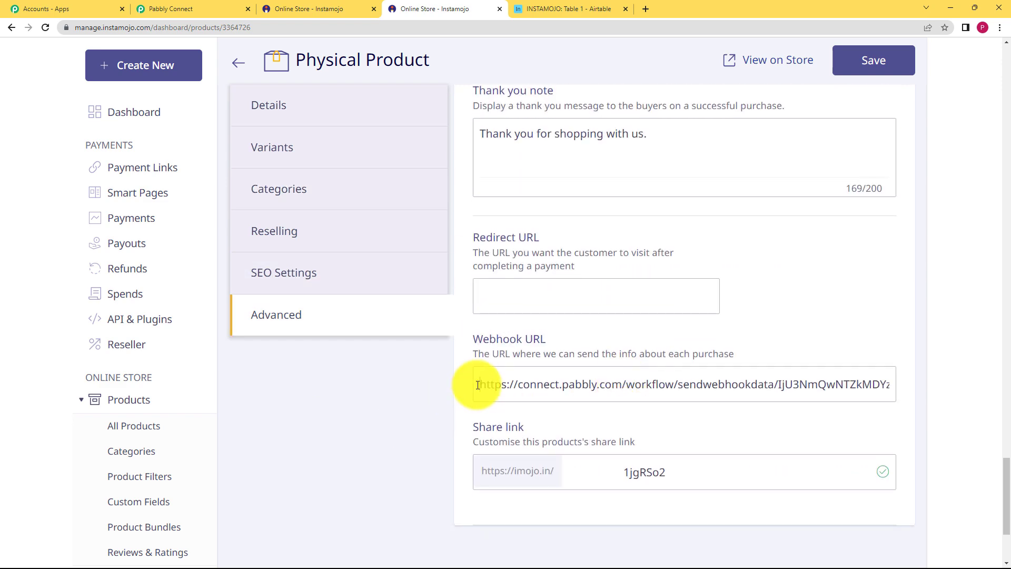
drag(478, 384, 951, 388)
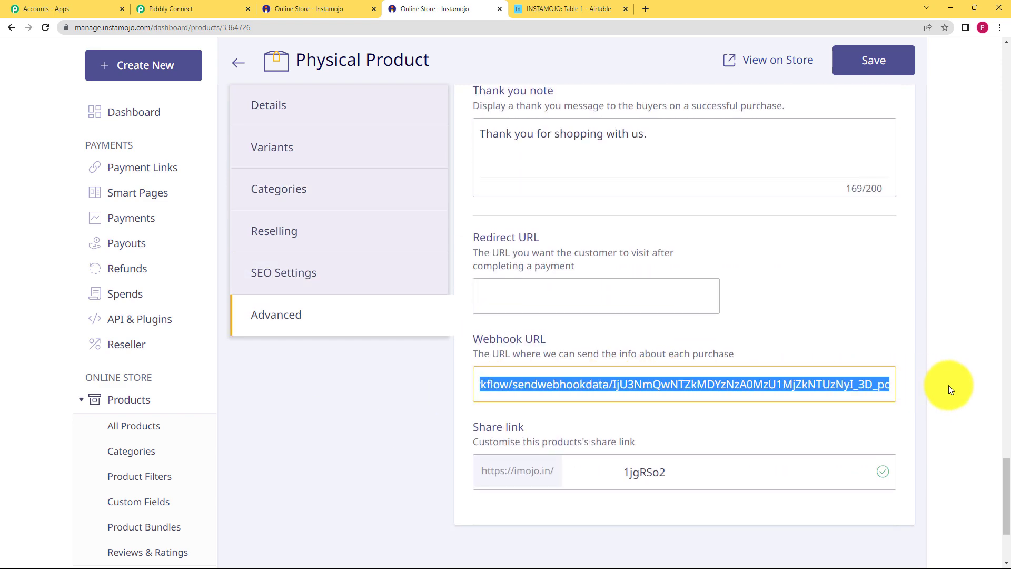
key(BackSpace)
right_click(702, 380)
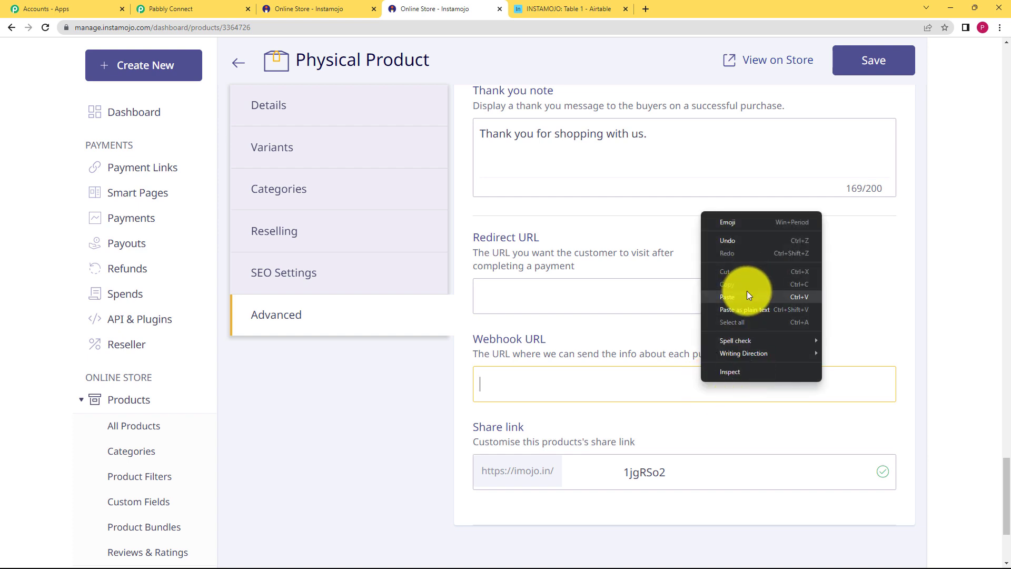
click(747, 296)
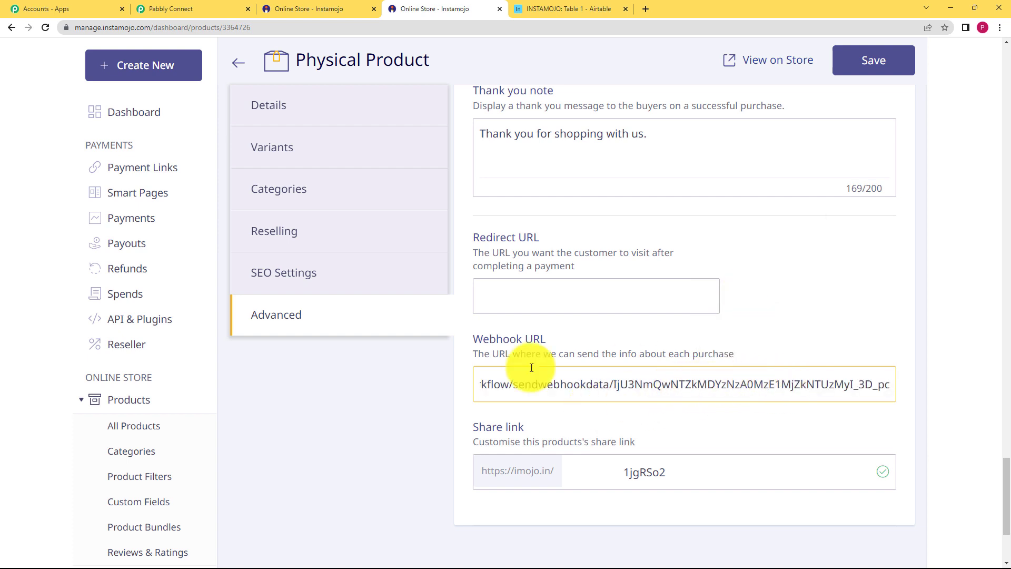
click(842, 62)
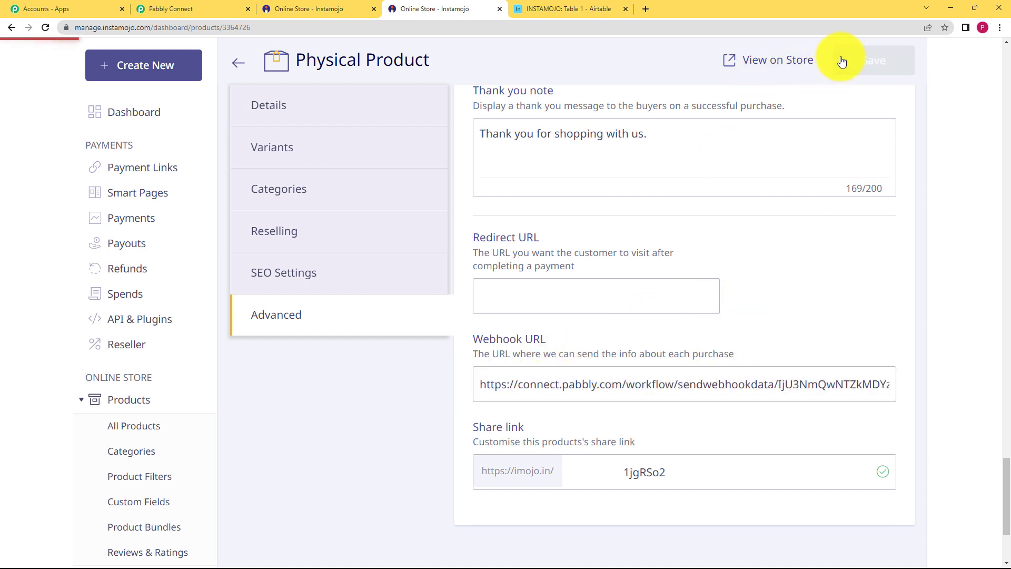
Reopen the Smart Watch product, view it on the store and start buying one.
scroll(429, 283, up, 5)
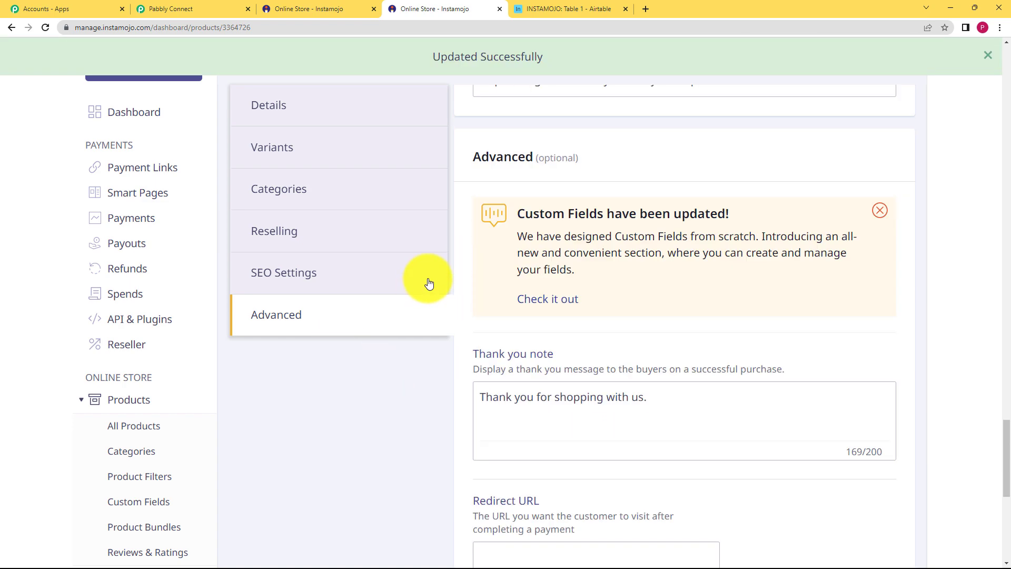
click(486, 349)
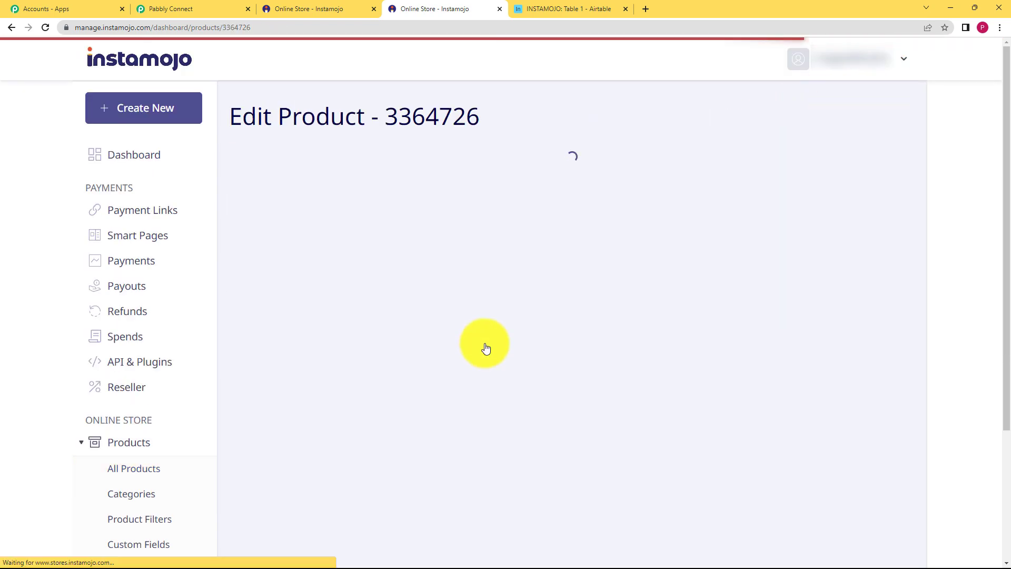
click(772, 166)
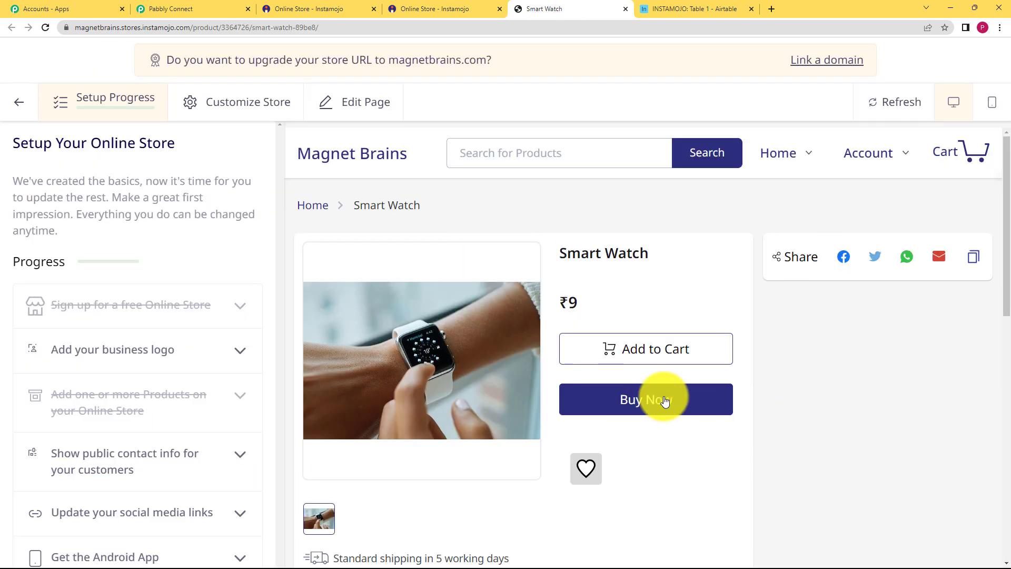
click(665, 402)
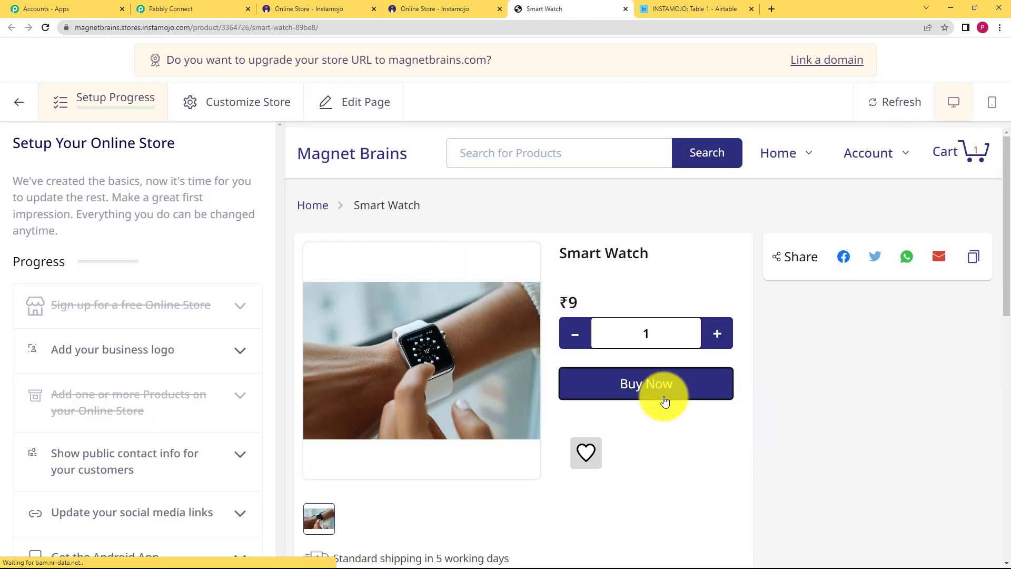
click(666, 392)
Fill in the customer's first name, last name, e-mail and mobile number at checkout, and proceed to the delivery information.
click(489, 298)
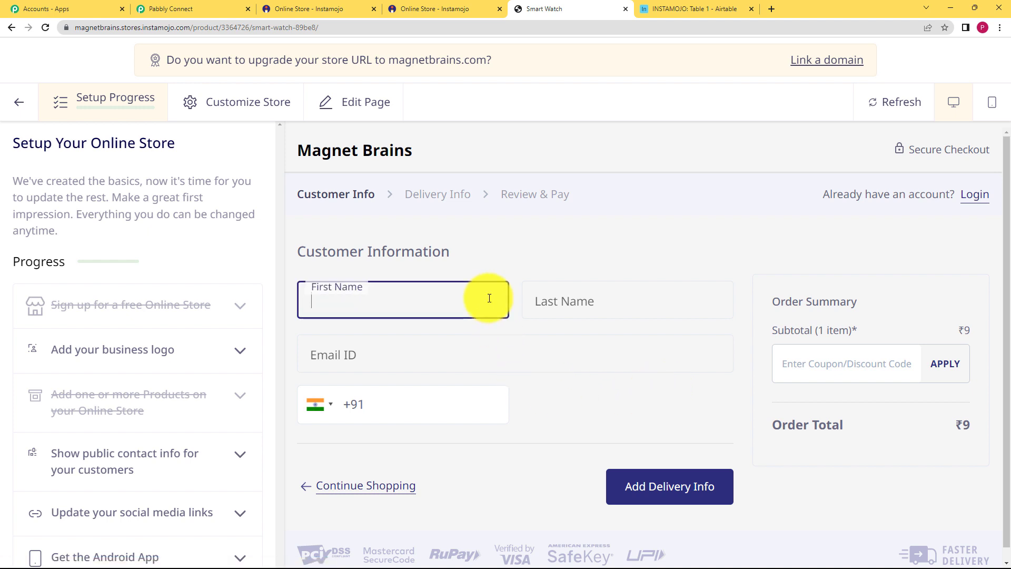
text(Test)
click(653, 314)
text(User)
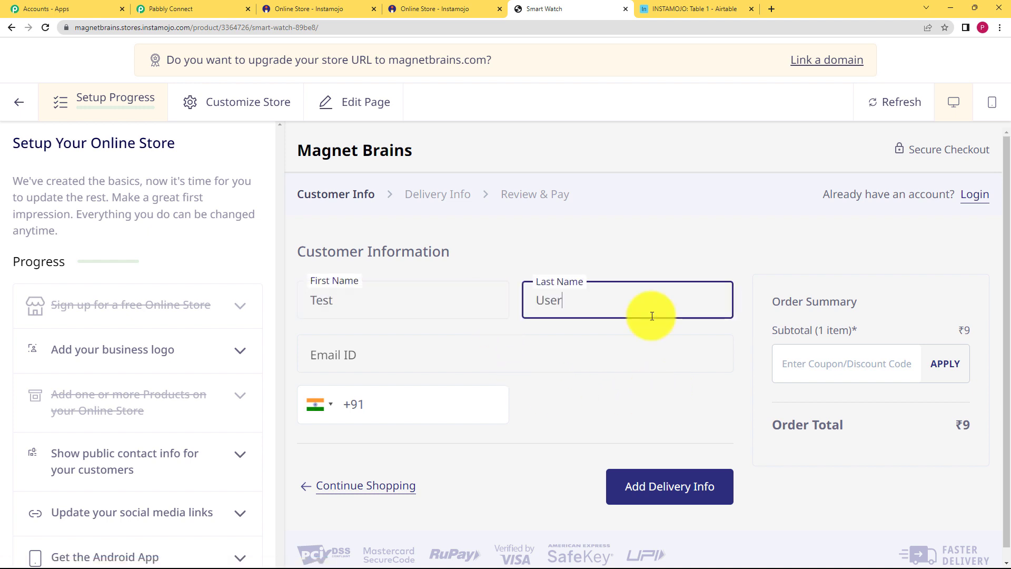
click(558, 360)
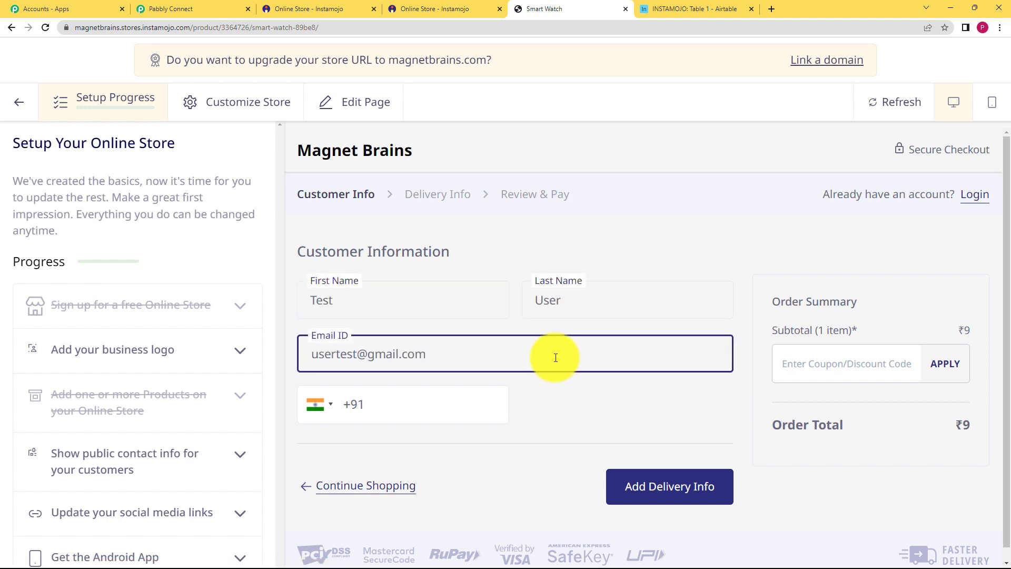
click(447, 422)
text(81111111111)
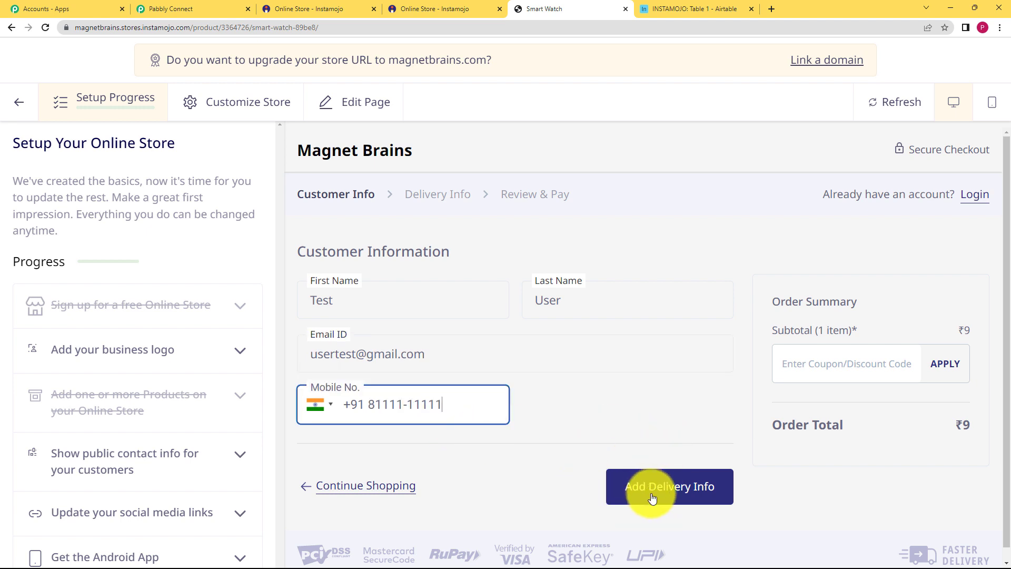
click(676, 488)
scroll(408, 436, down, 3)
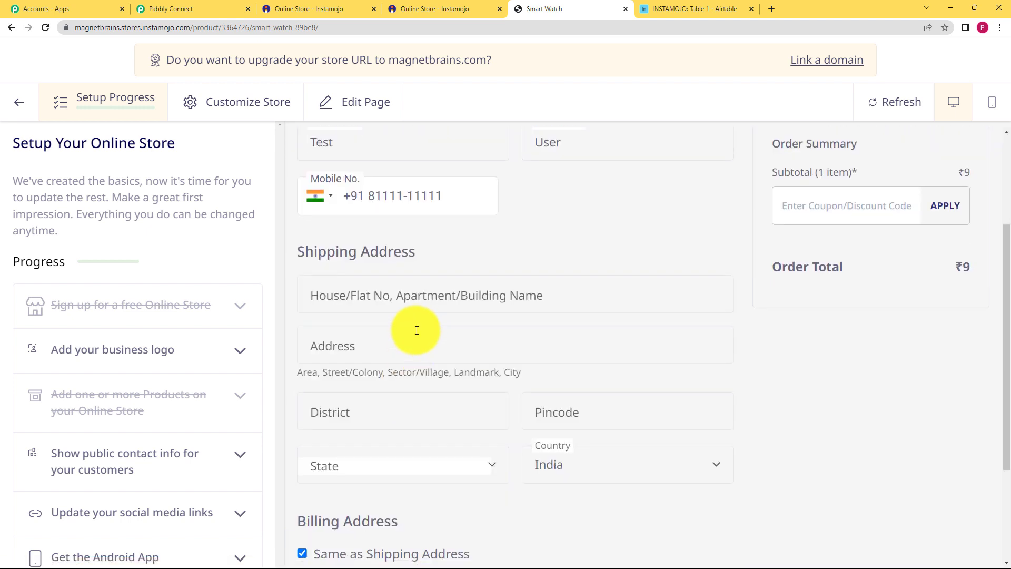
Fill in the house number and complete the shipping address with the suggested saved address.
click(416, 309)
text(12)
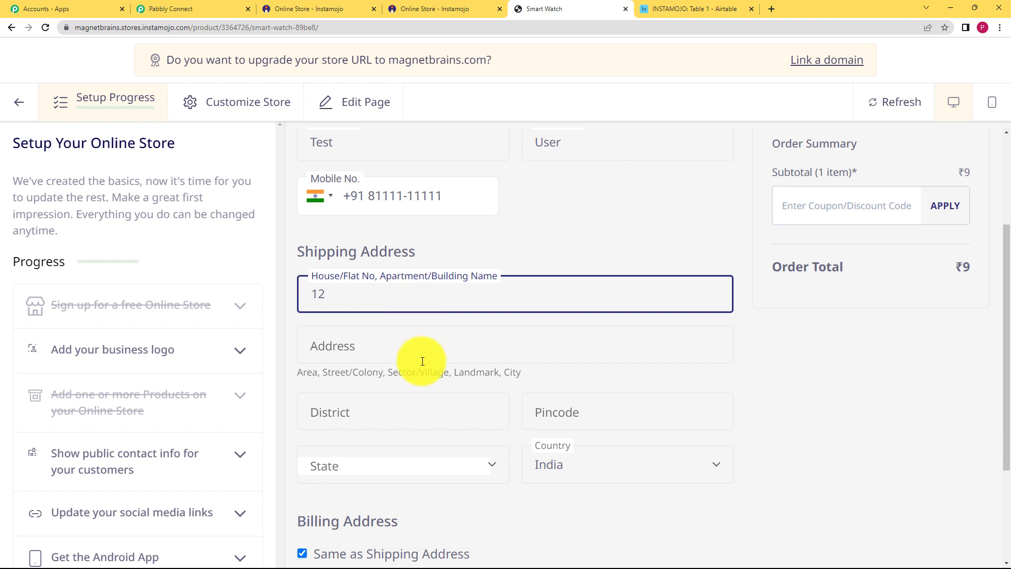
click(422, 350)
text(A)
click(403, 394)
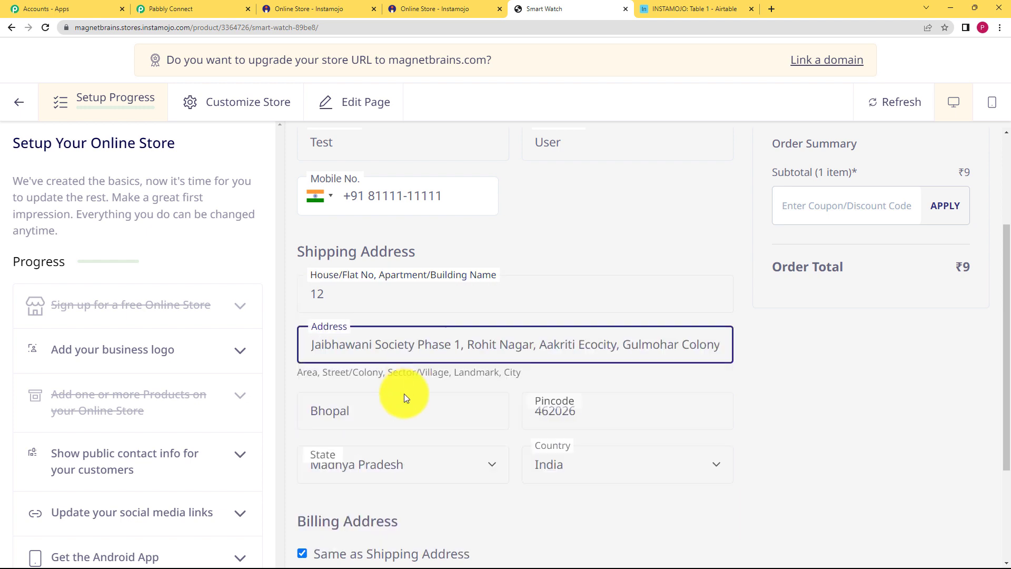
Proceed to the order review and pay for the Smart Watch order.
scroll(418, 388, down, 3)
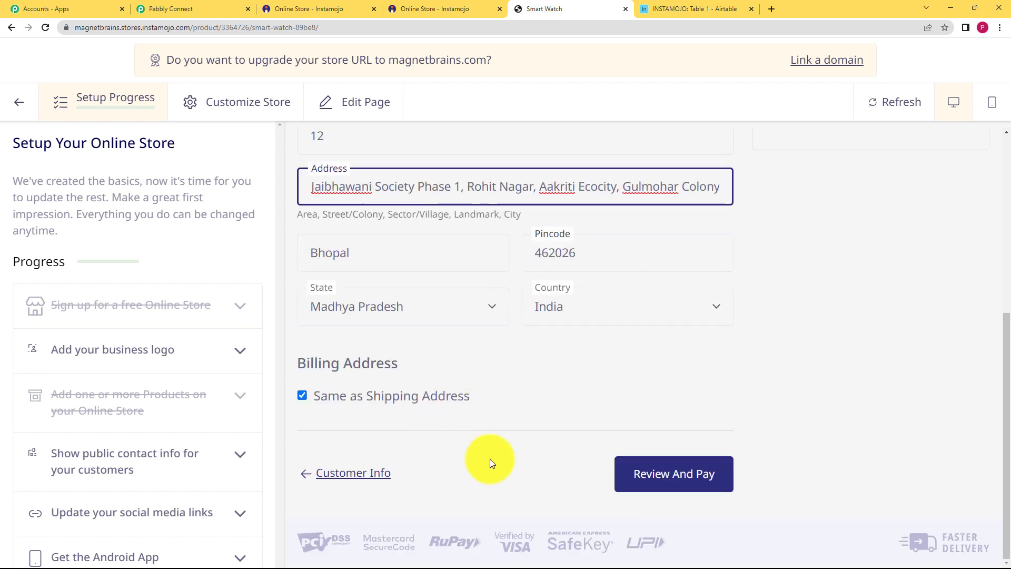
click(651, 485)
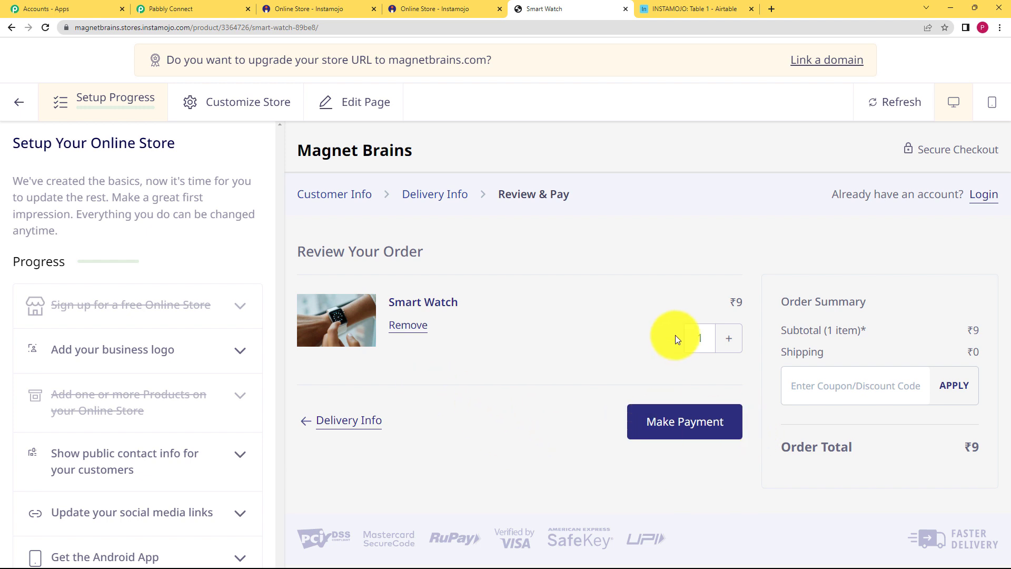
click(707, 413)
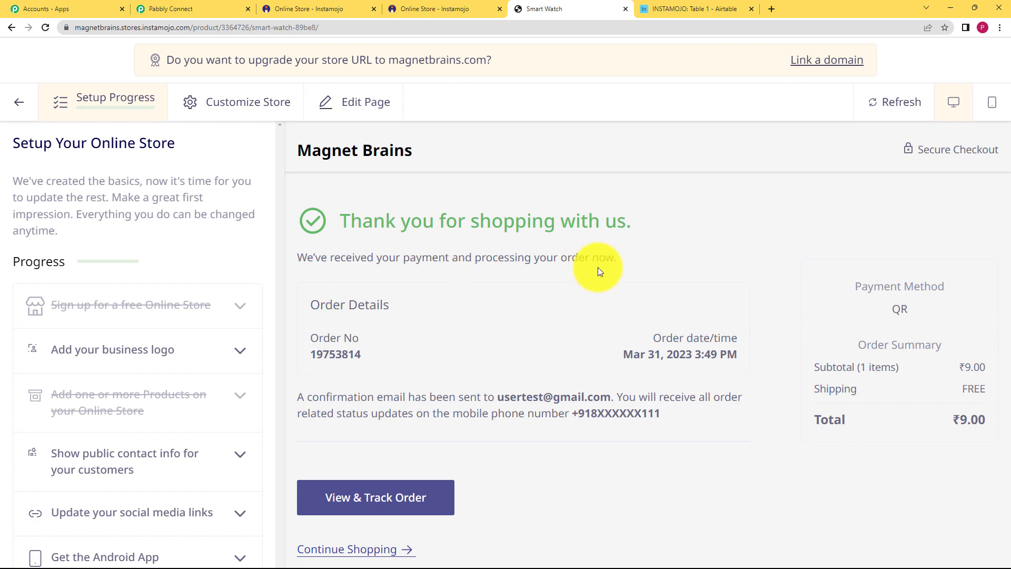
Switch to Pabbly Connect and examine the received webhook response, including the status, buyer phone, name, e-mail, amount and long URL.
click(187, 6)
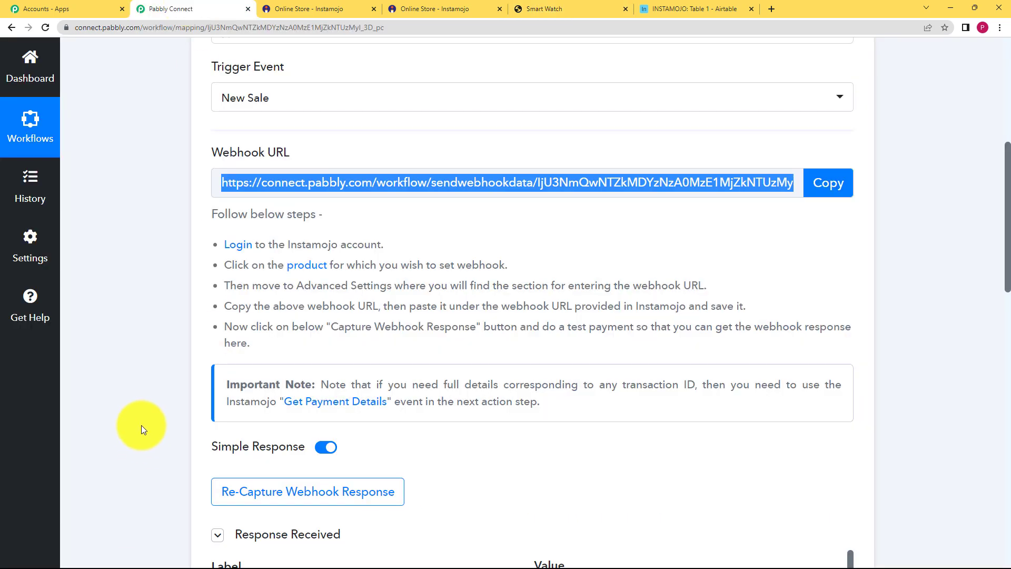
scroll(140, 429, down, 5)
scroll(122, 381, down, 2)
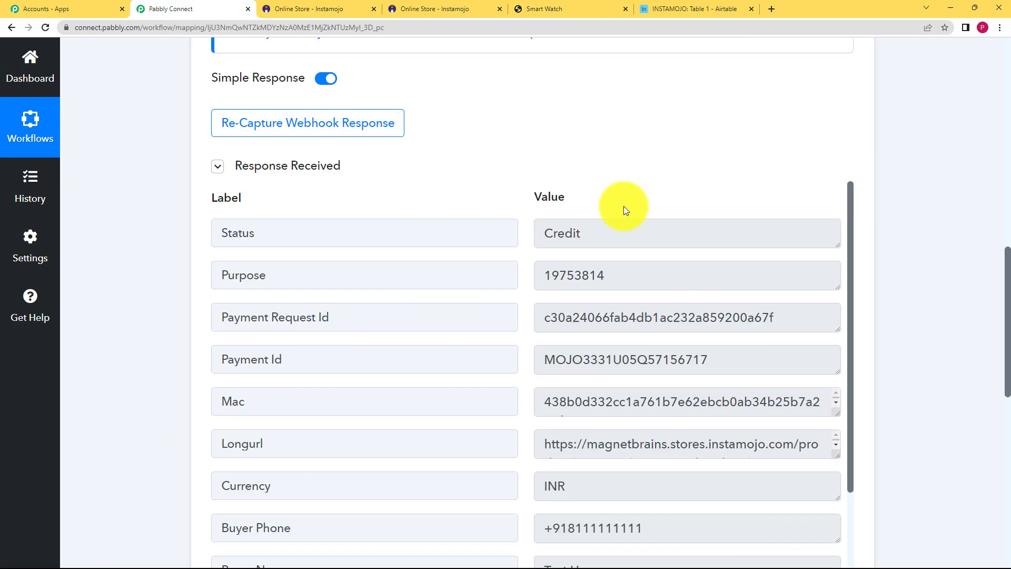
click(599, 230)
drag(598, 231, 526, 232)
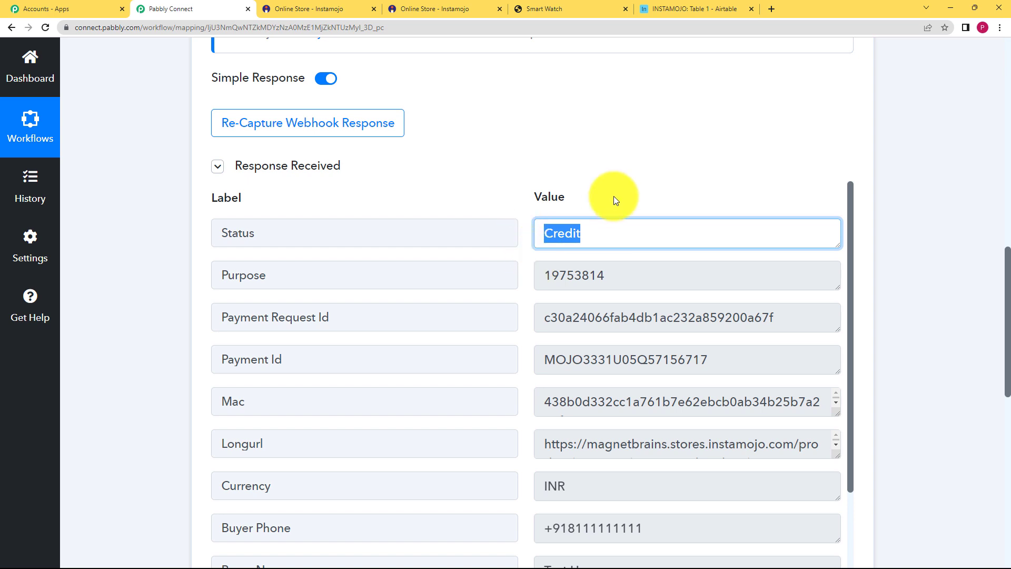
scroll(510, 357, down, 2)
drag(689, 425, 525, 447)
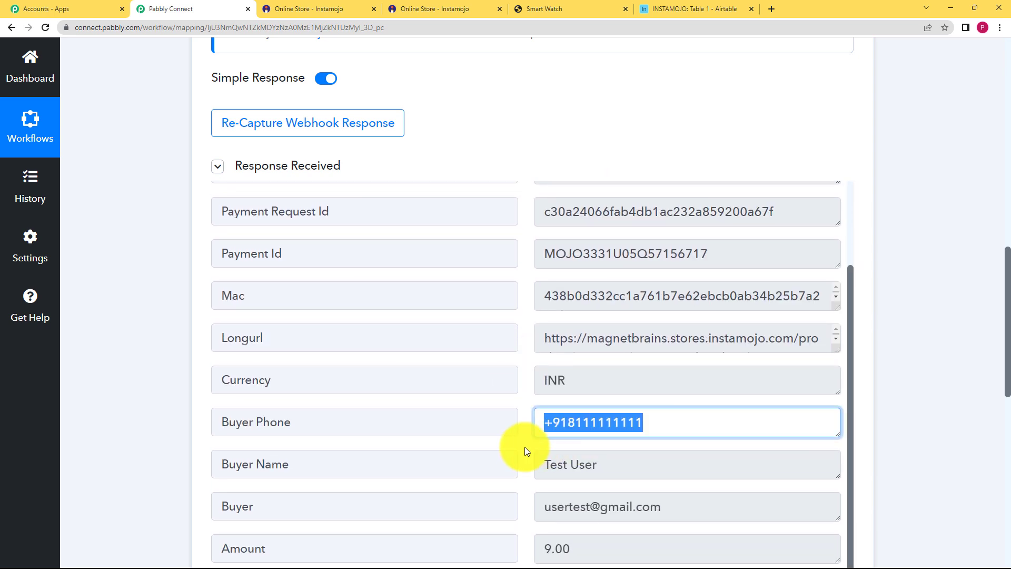
scroll(532, 441, down, 3)
drag(603, 305, 528, 310)
drag(668, 348, 485, 367)
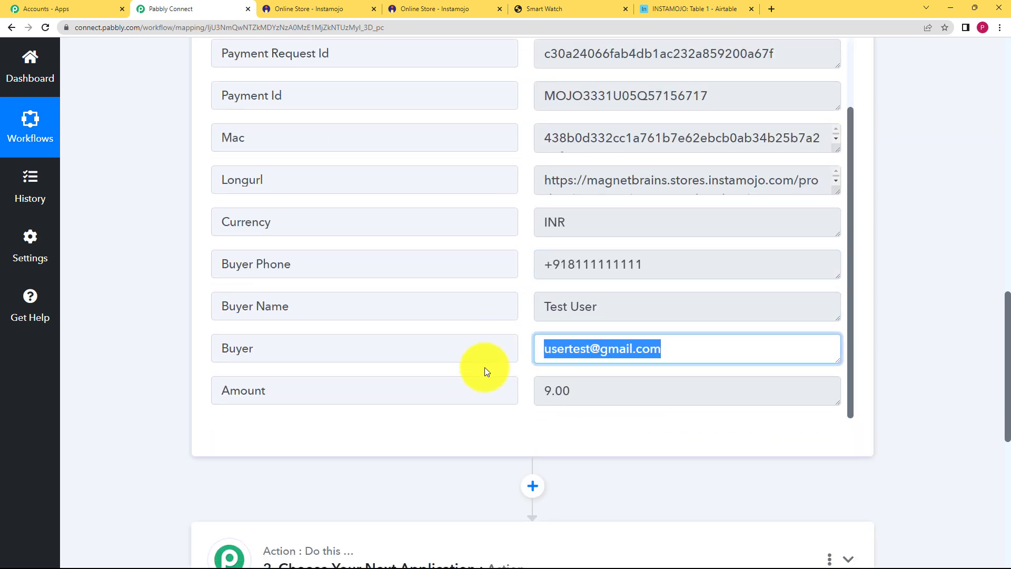
drag(598, 388, 514, 410)
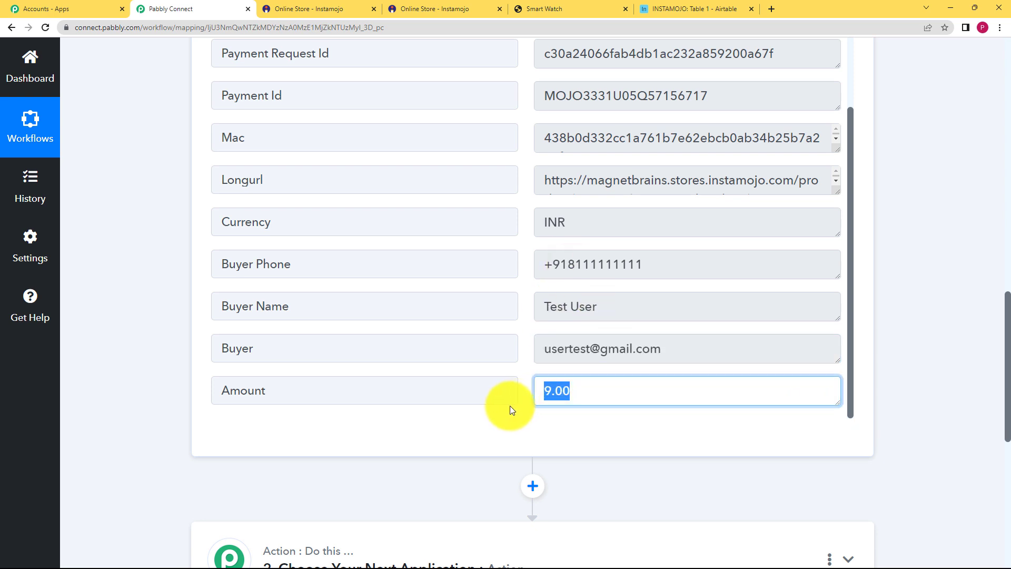
click(779, 183)
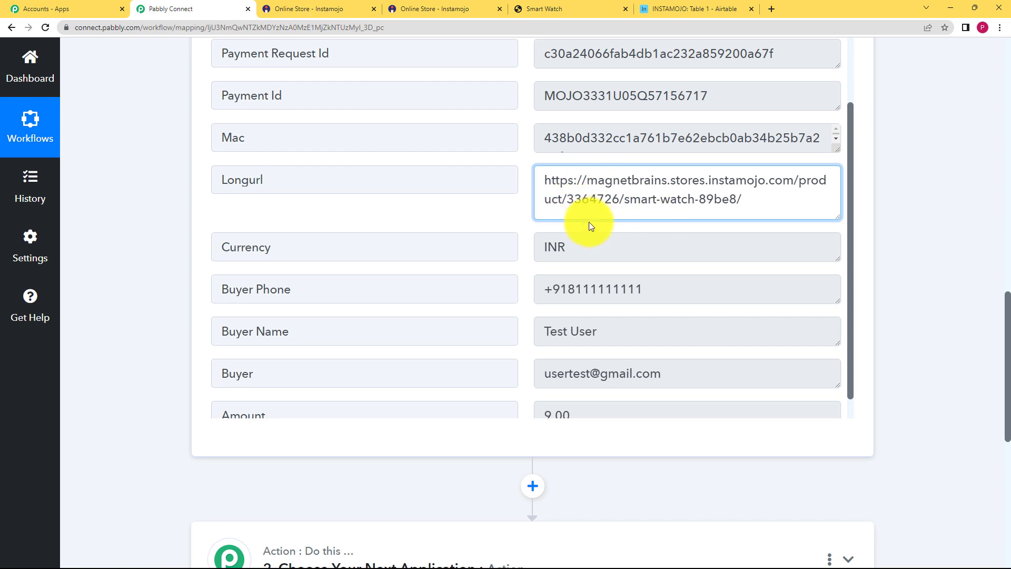
scroll(305, 349, down, 1)
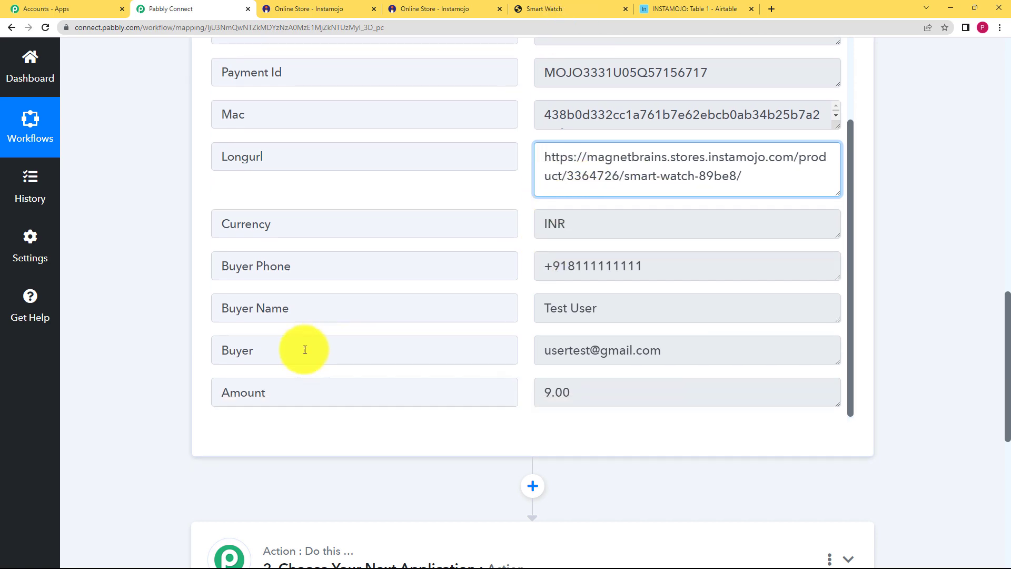
Collapse the Instamojo trigger and choose Airtable as the app for the workflow's action step.
scroll(210, 305, up, 15)
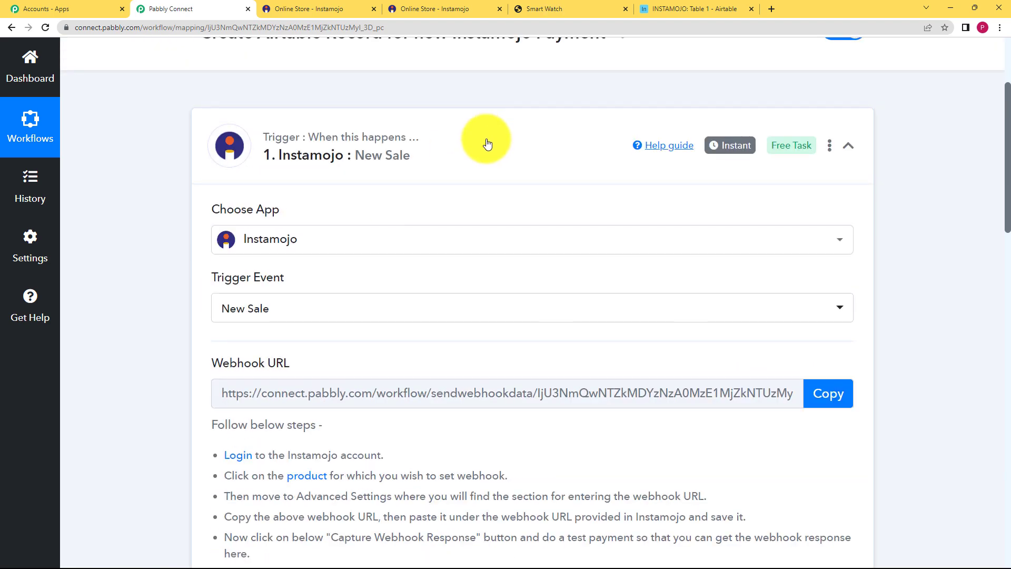
click(487, 144)
scroll(286, 271, down, 2)
click(390, 193)
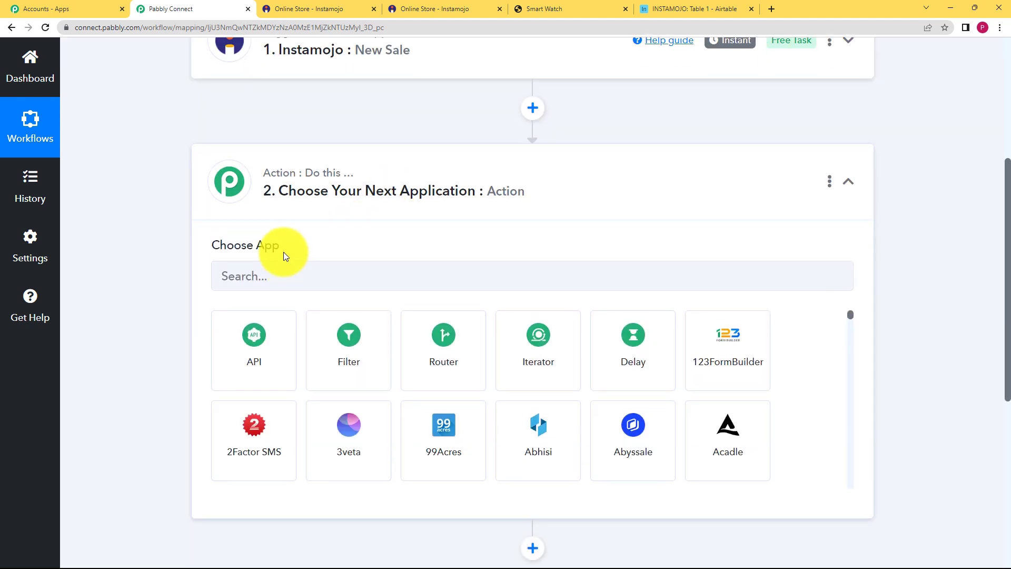
click(651, 5)
click(203, 7)
click(404, 283)
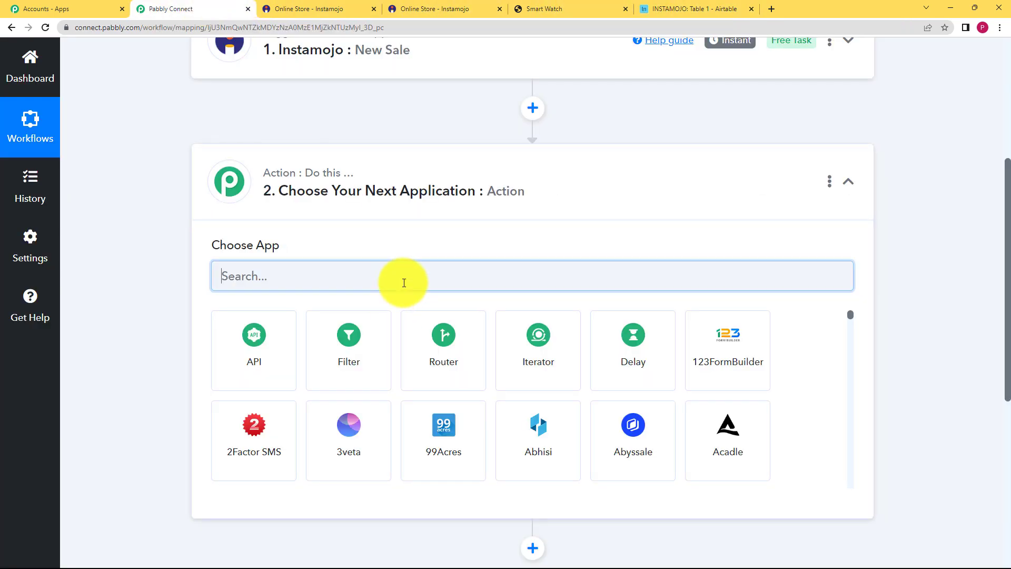
text(AIRTAB)
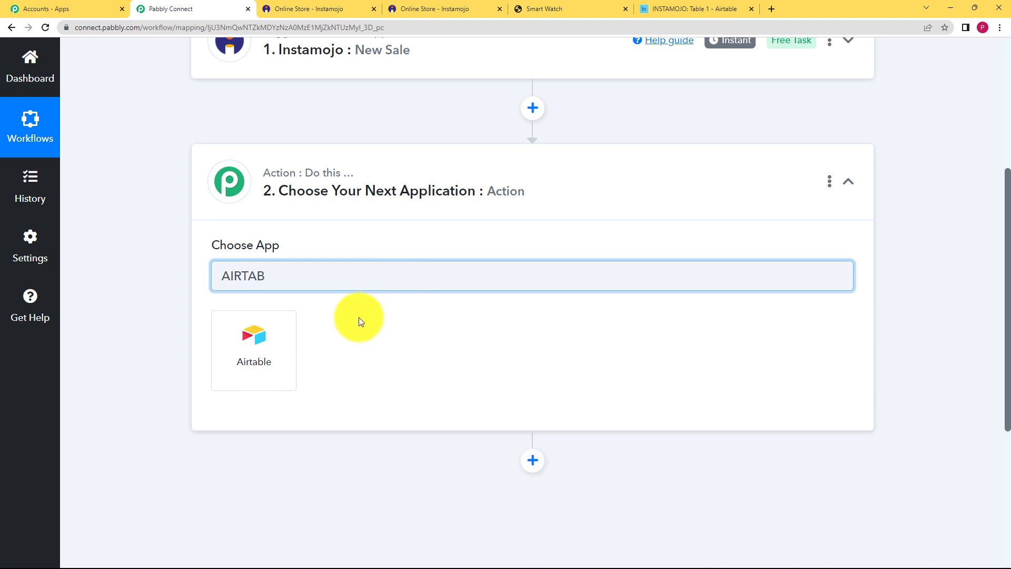
click(283, 339)
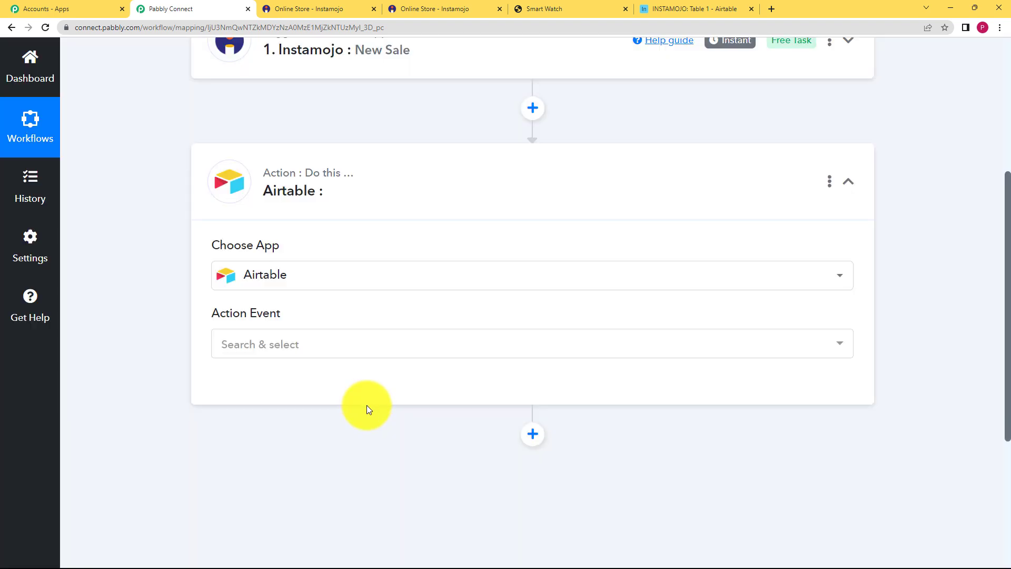
Set the Airtable action event to Create Record and start adding a new Airtable connection.
click(322, 344)
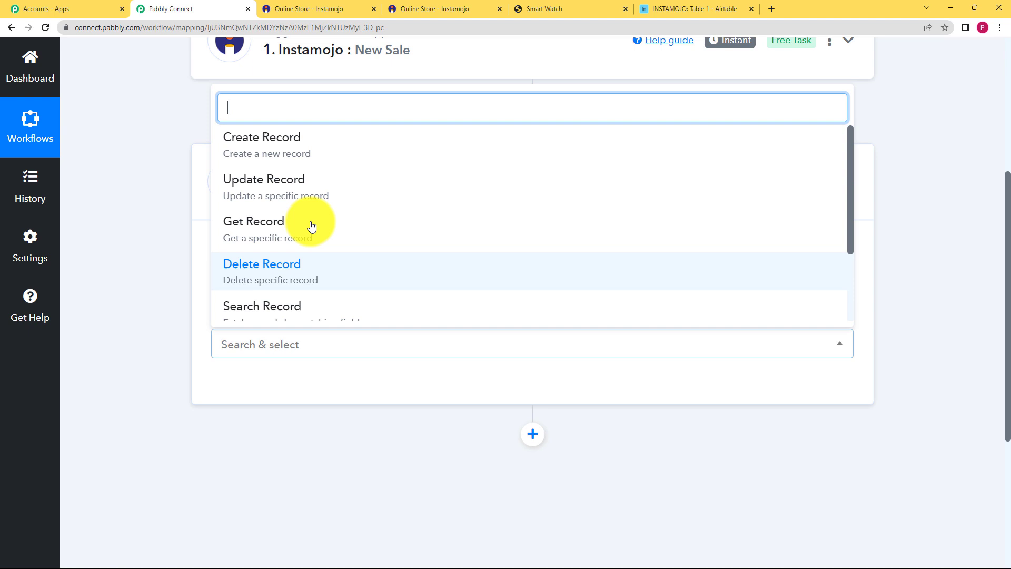
click(314, 145)
click(247, 400)
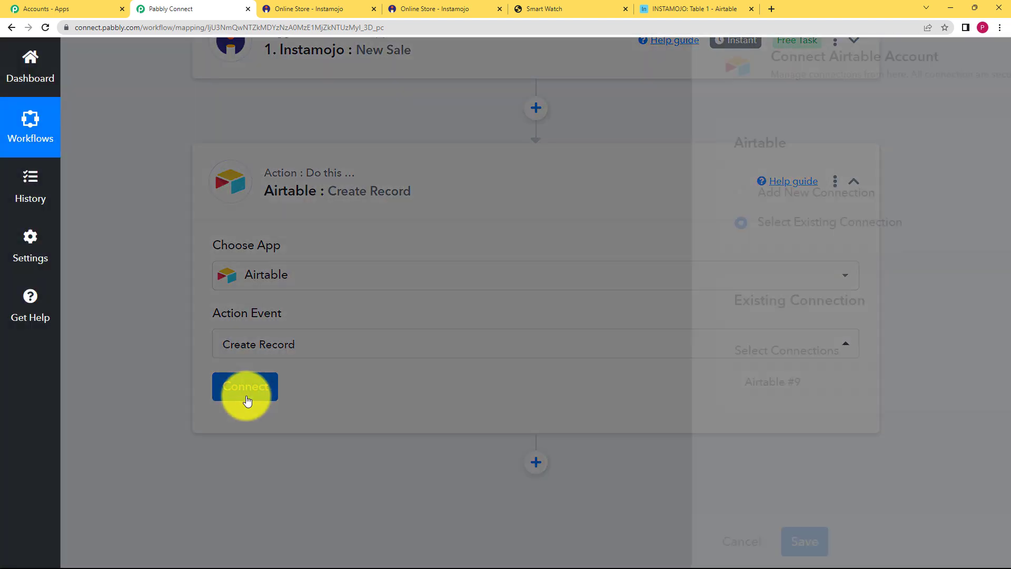
click(546, 196)
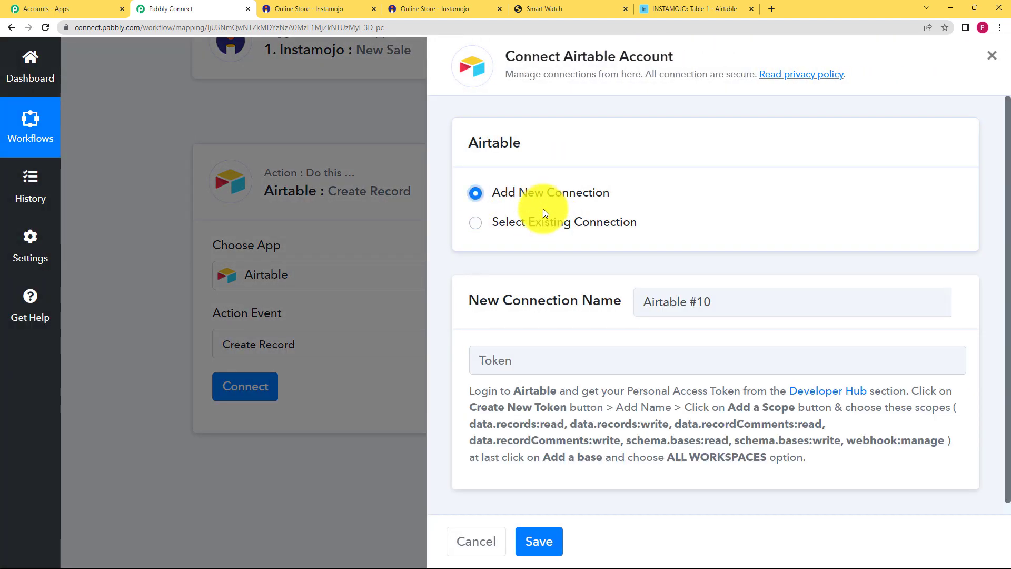
click(524, 358)
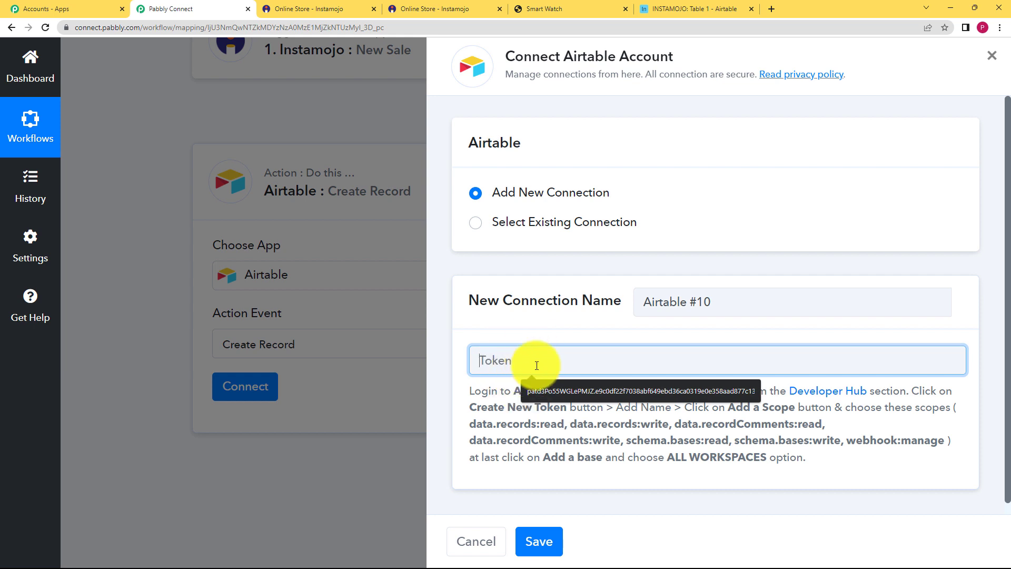
Open Airtable's Developer Hub, start a personal access token named INSTAMOJO1 and check the required scopes in Pabbly Connect.
click(835, 395)
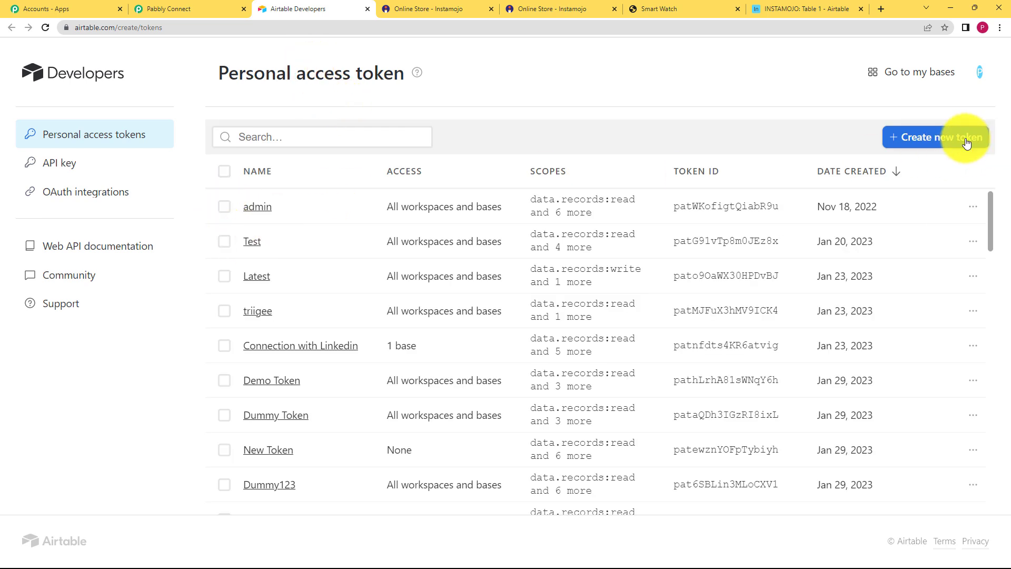
click(967, 138)
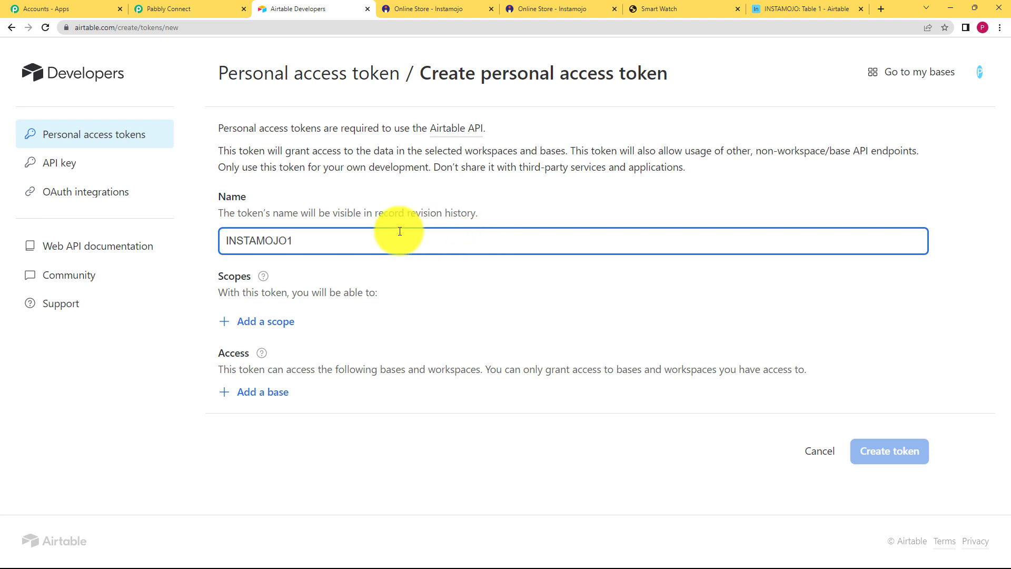
click(282, 328)
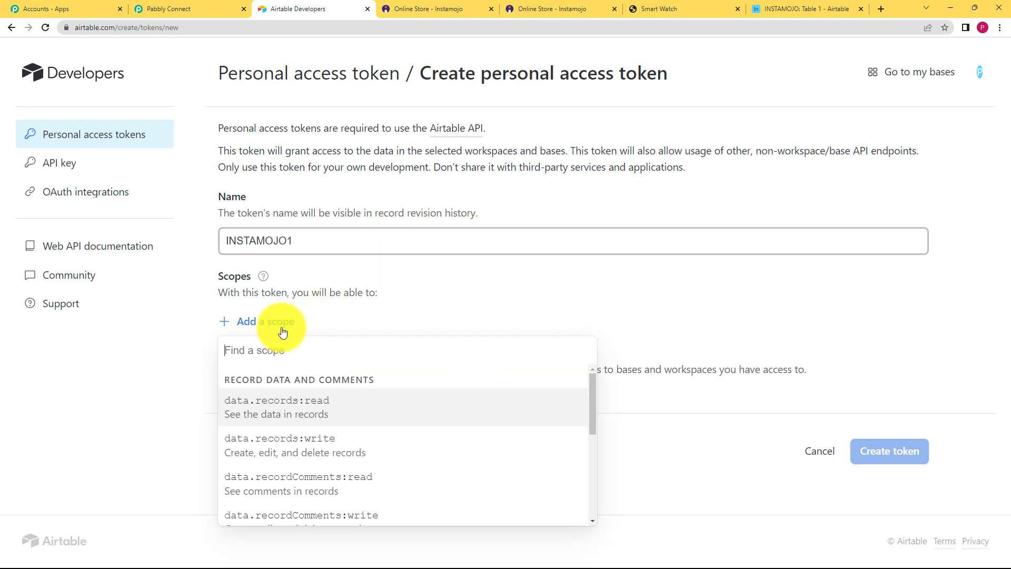
click(234, 6)
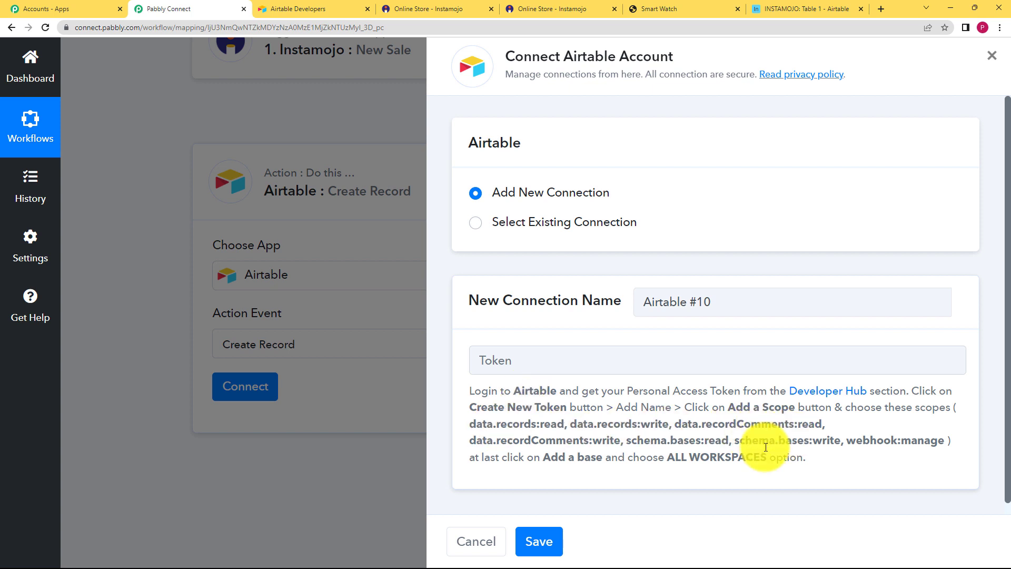
click(267, 5)
Add the scopes data.records:read, data.records:write, data.recordComments:read and data.recordComments:write to the token.
click(280, 400)
click(281, 359)
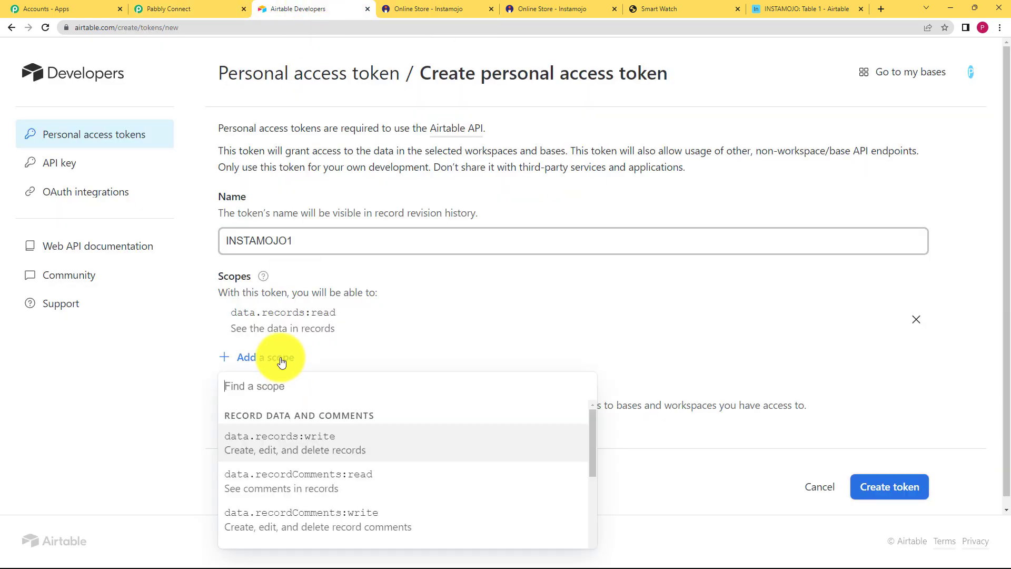
click(322, 438)
click(251, 399)
click(310, 263)
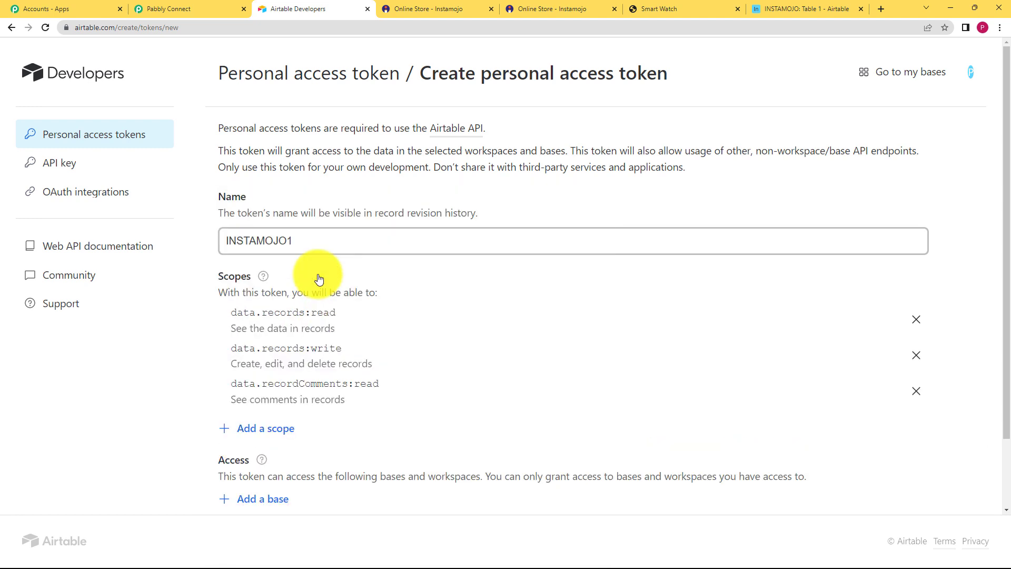
click(271, 427)
click(316, 308)
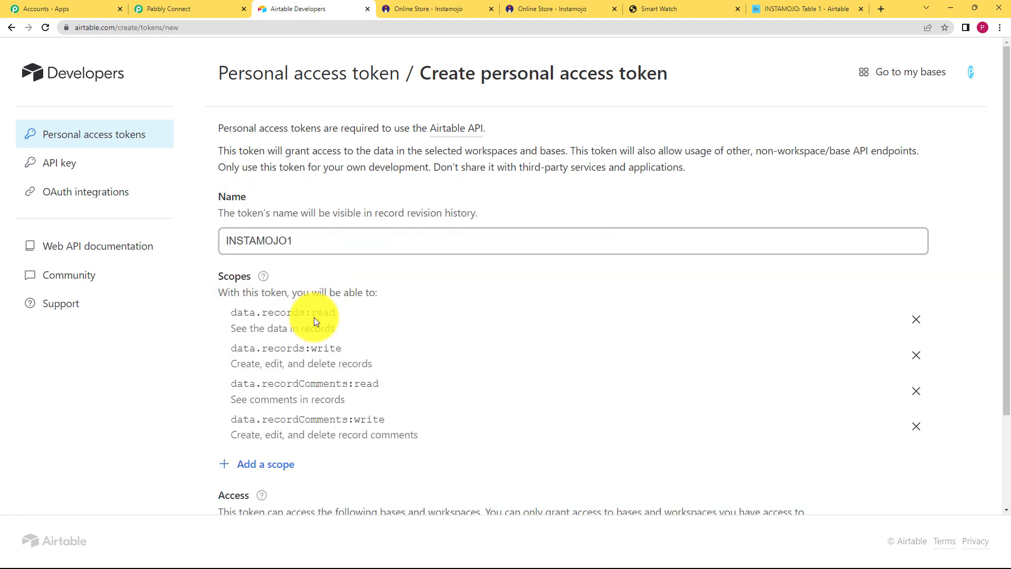
Add the scopes schema.bases:write, schema.bases:read and webhook:manage to the token.
click(271, 472)
click(319, 376)
click(283, 504)
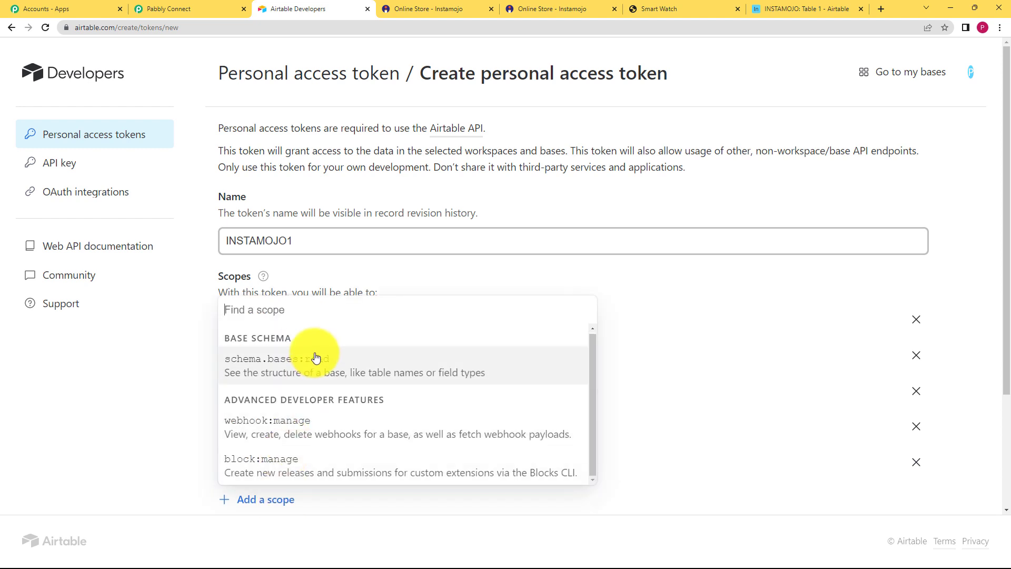
click(316, 354)
scroll(242, 406, down, 3)
click(266, 378)
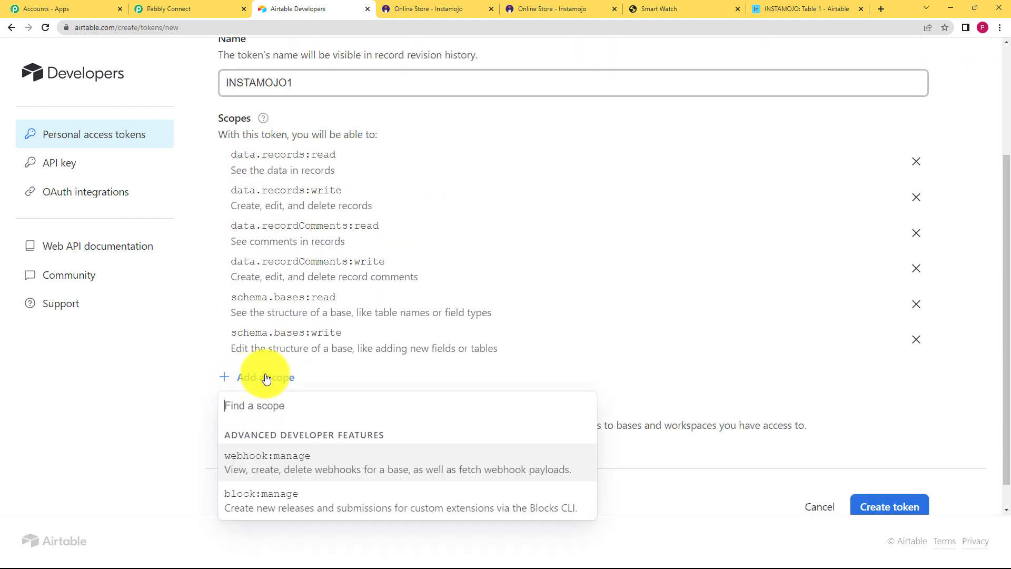
click(335, 467)
Give the token access to all current and future bases in all current and future workspaces, and create it.
scroll(271, 427, down, 2)
click(266, 417)
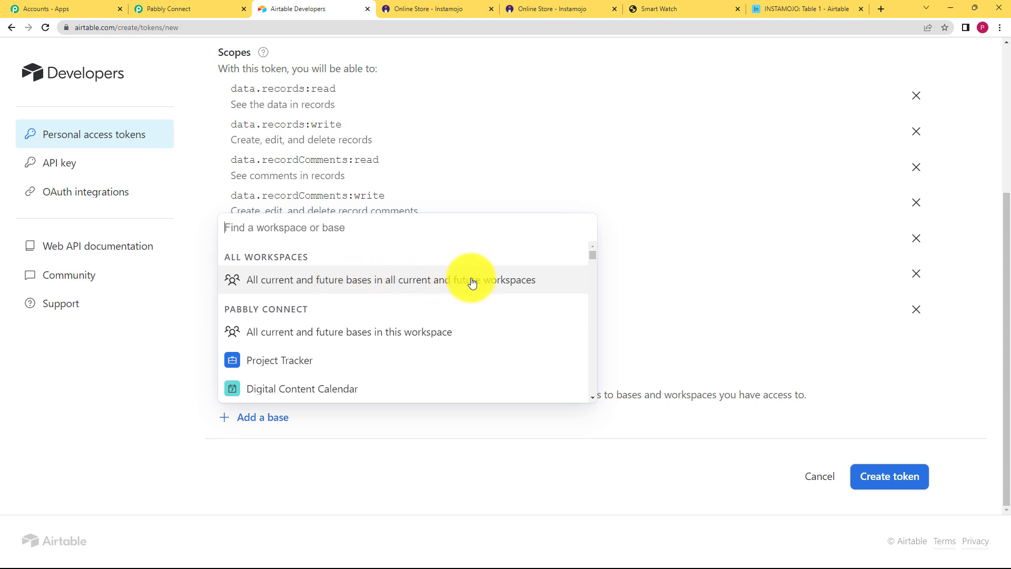
click(538, 282)
scroll(846, 405, down, 1)
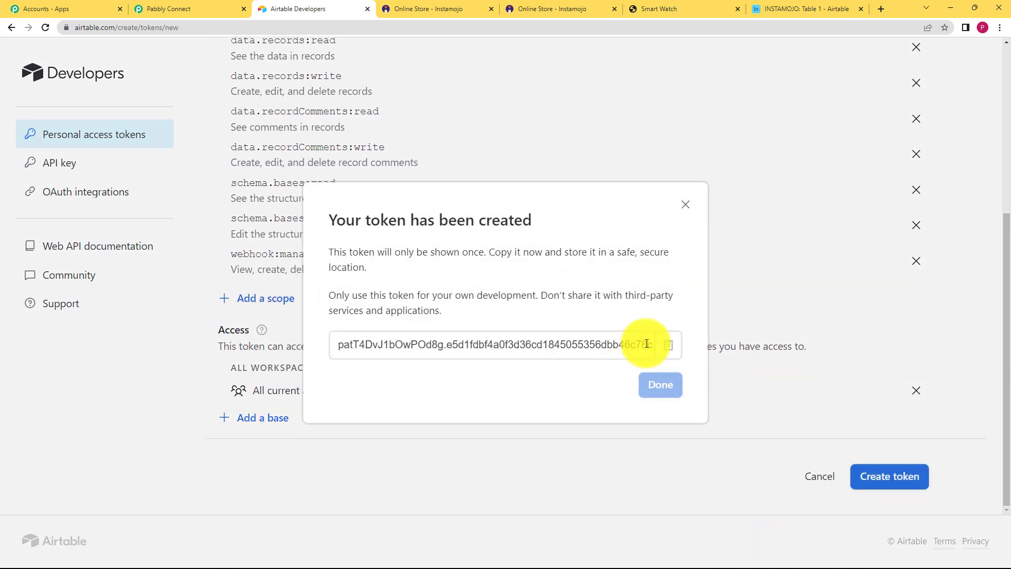
Copy the new personal access token and paste it as the token of the new Airtable connection in Pabbly Connect.
click(668, 354)
click(179, 9)
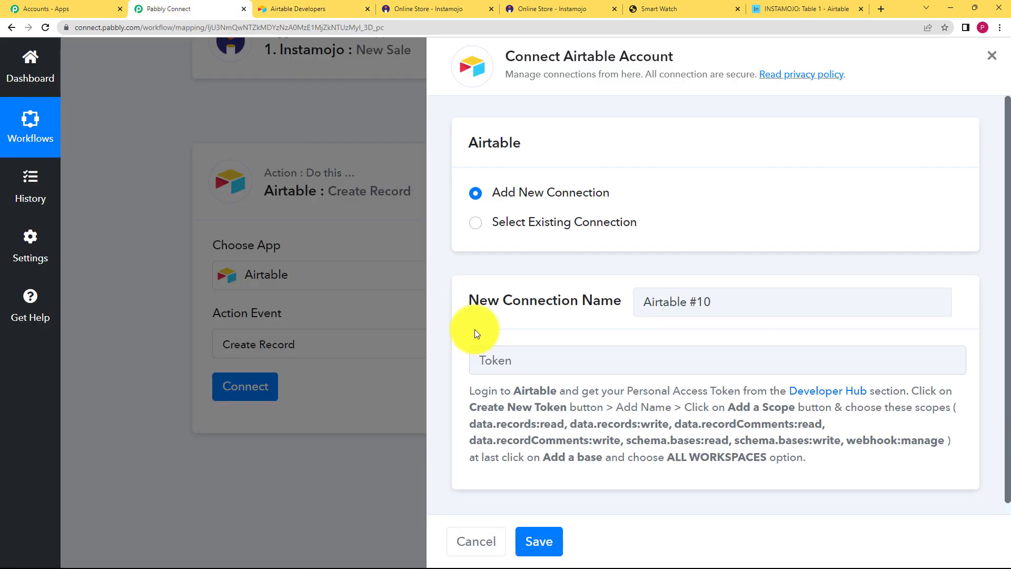
right_click(537, 361)
click(595, 443)
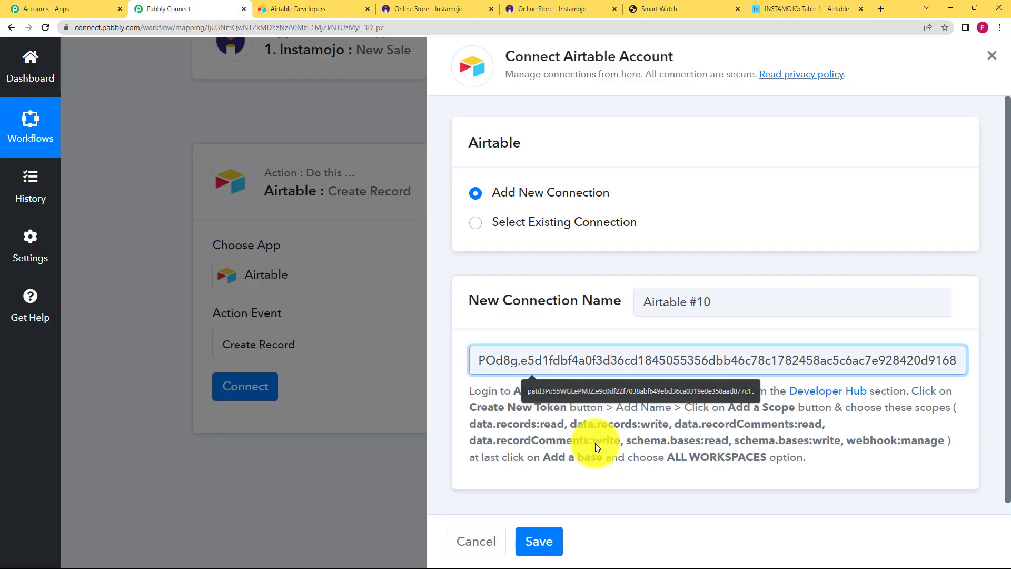
Save the new Airtable connection and select INSTAMOJO as the base for the Create Record action.
click(550, 540)
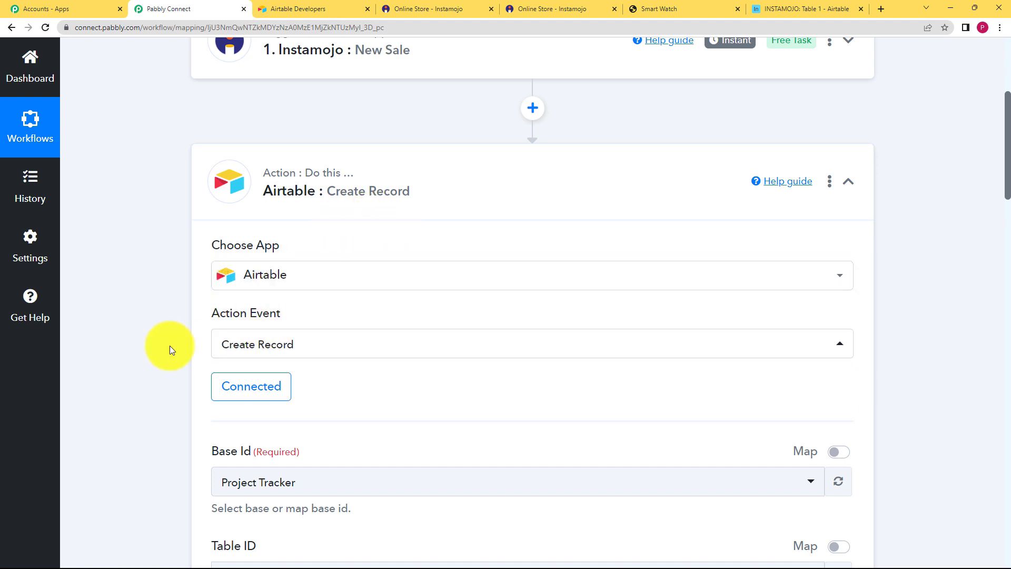
scroll(170, 348, down, 3)
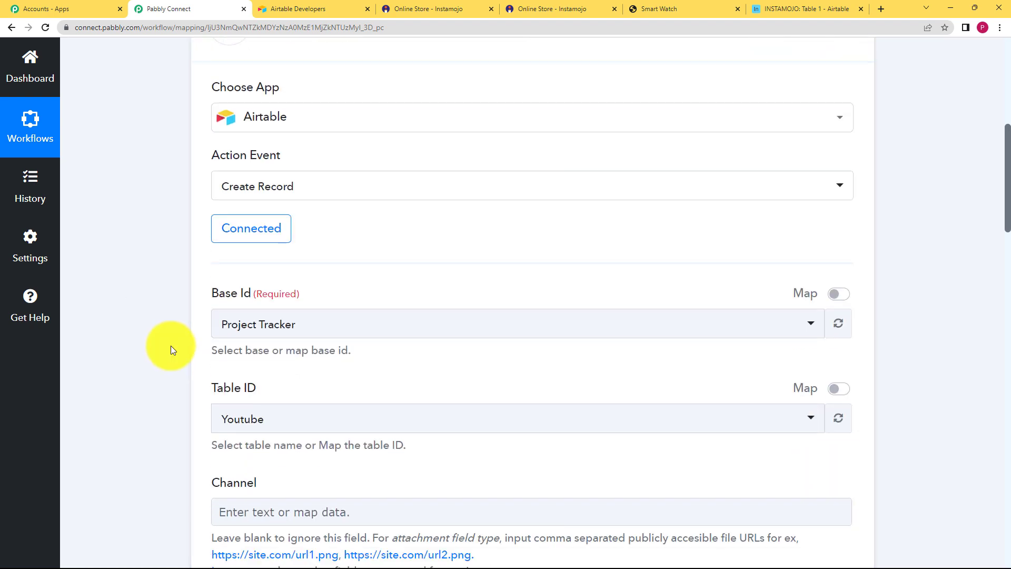
click(748, 7)
click(185, 9)
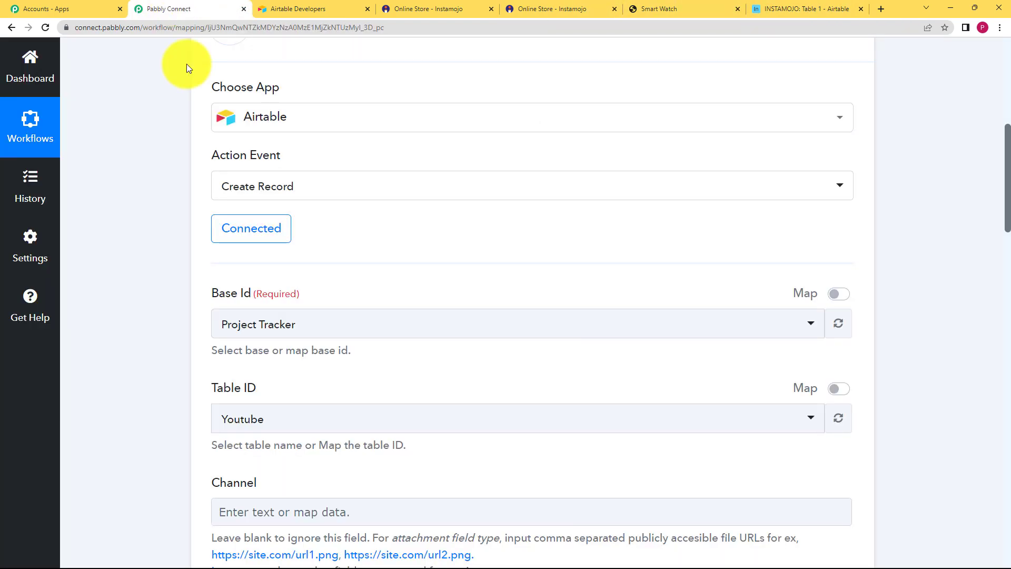
click(299, 330)
text(INST)
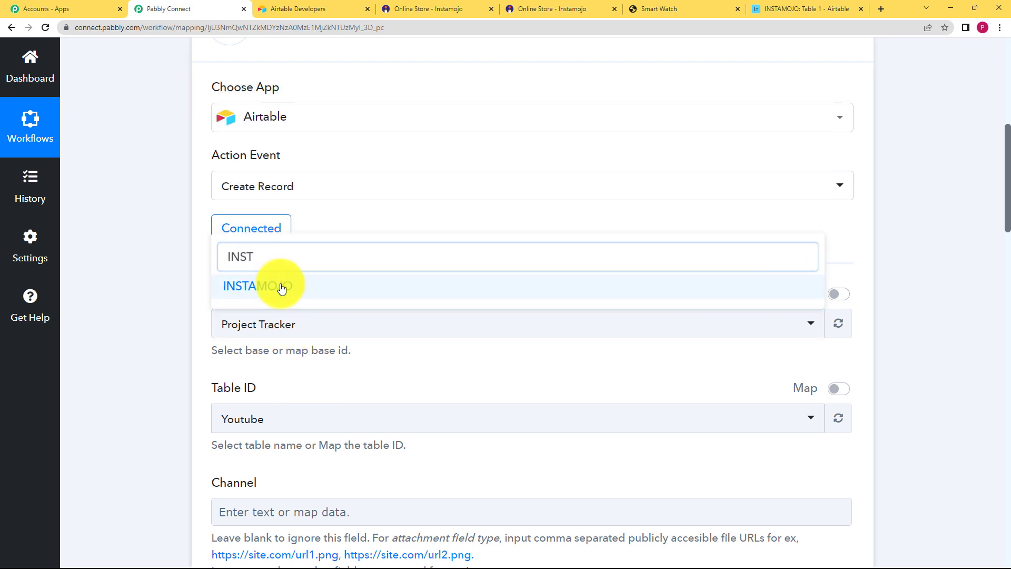
click(255, 287)
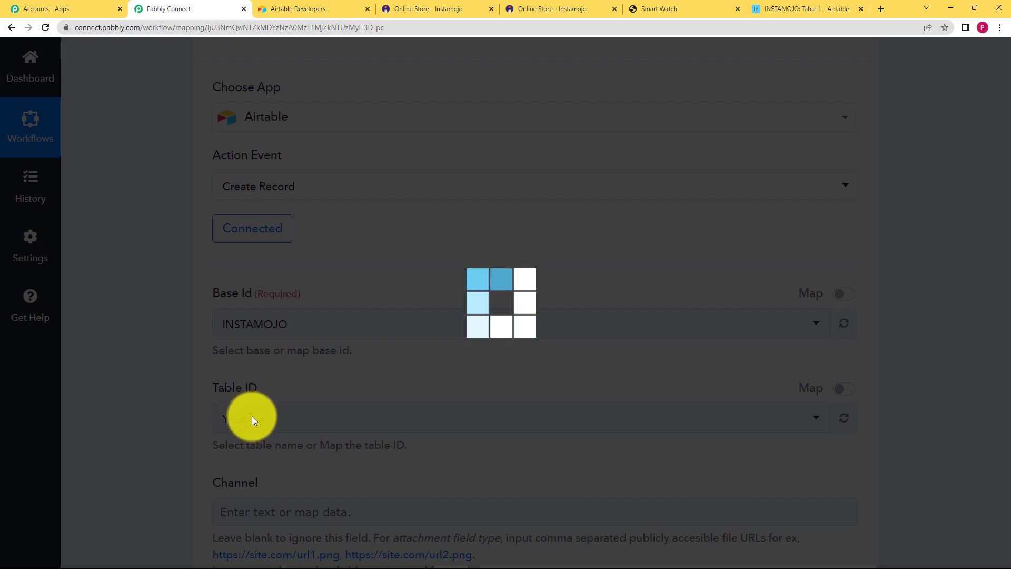
Compare the fields of the Create Record action with the columns of Table 1 in the Airtable INSTAMOJO base.
click(804, 7)
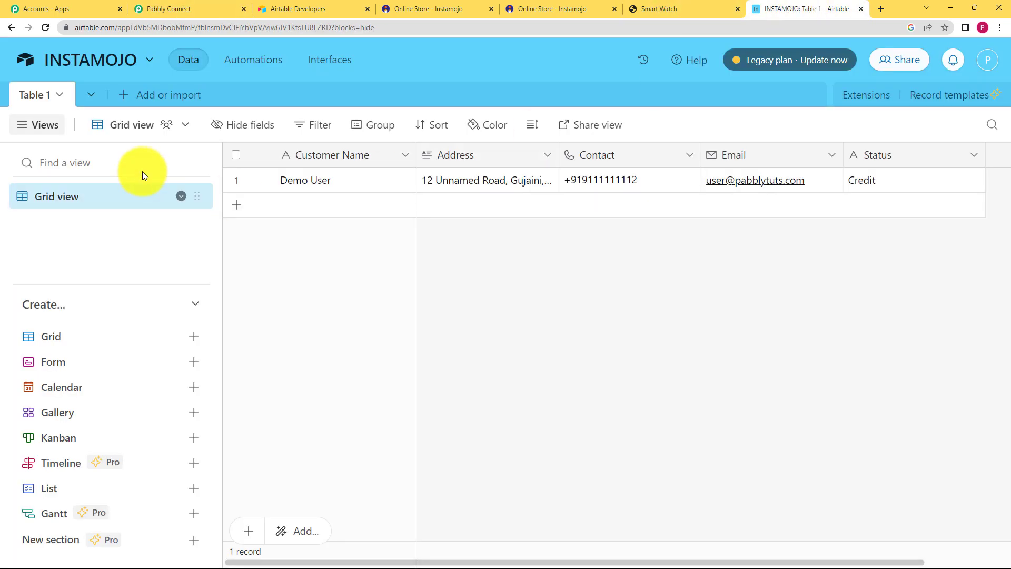
click(192, 7)
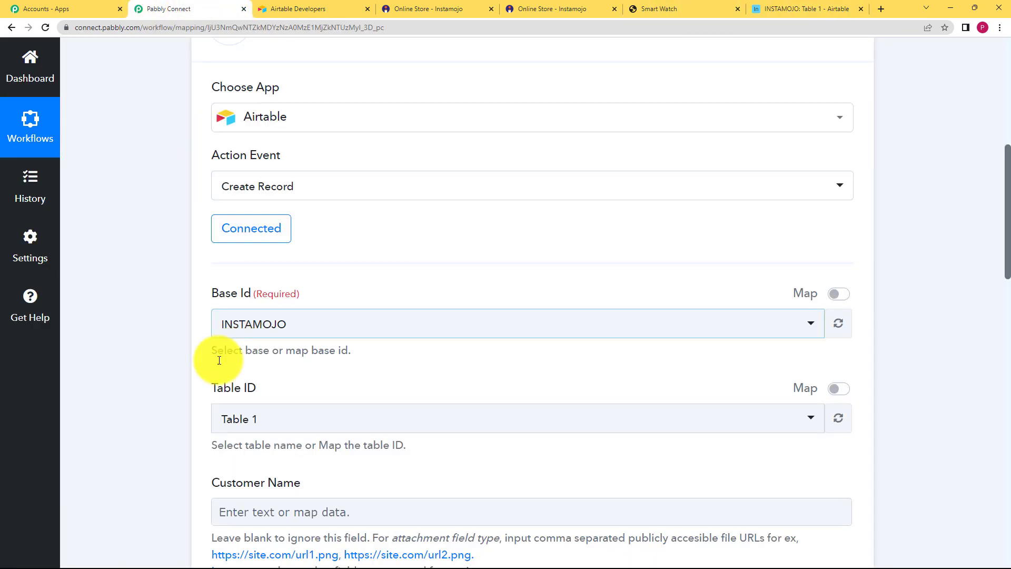
scroll(218, 364, down, 4)
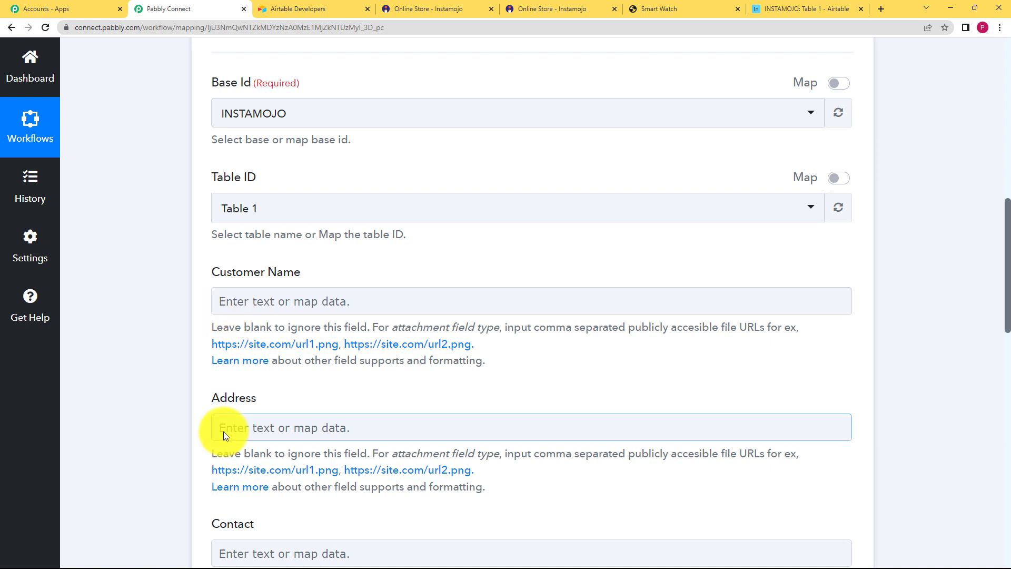
scroll(206, 473, down, 3)
scroll(188, 509, down, 5)
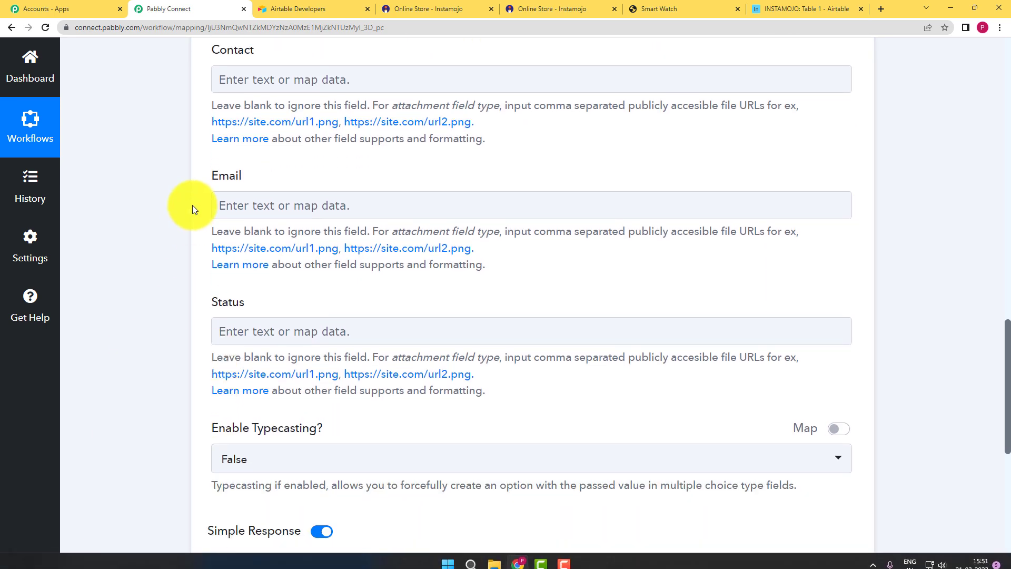
scroll(192, 188, up, 4)
click(828, 5)
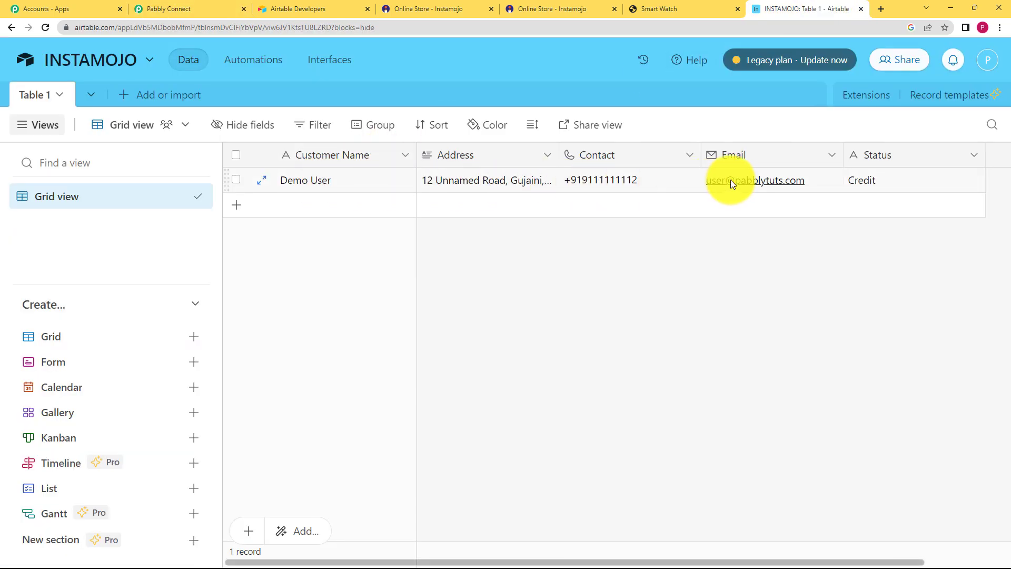
click(164, 9)
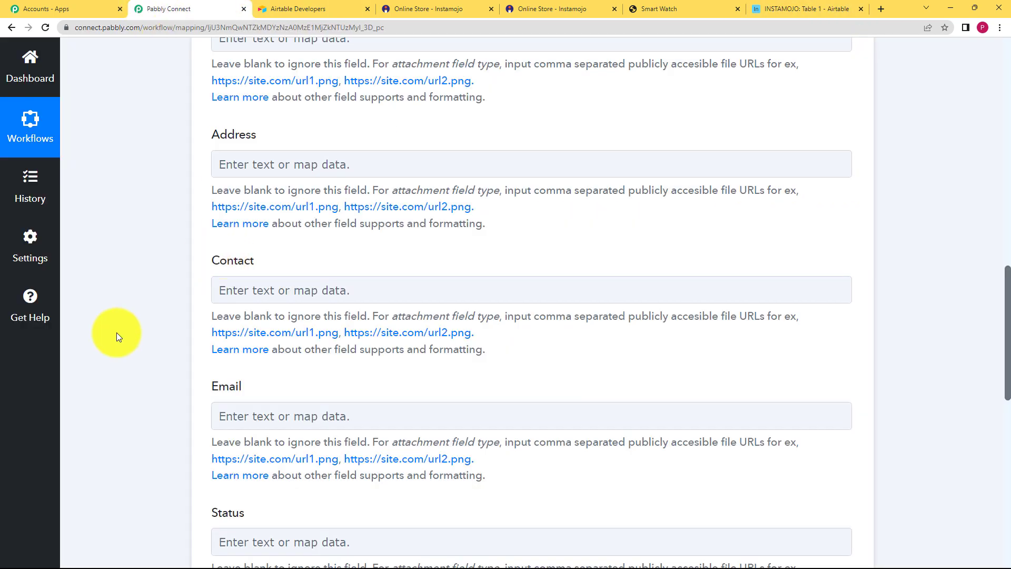
scroll(116, 333, up, 4)
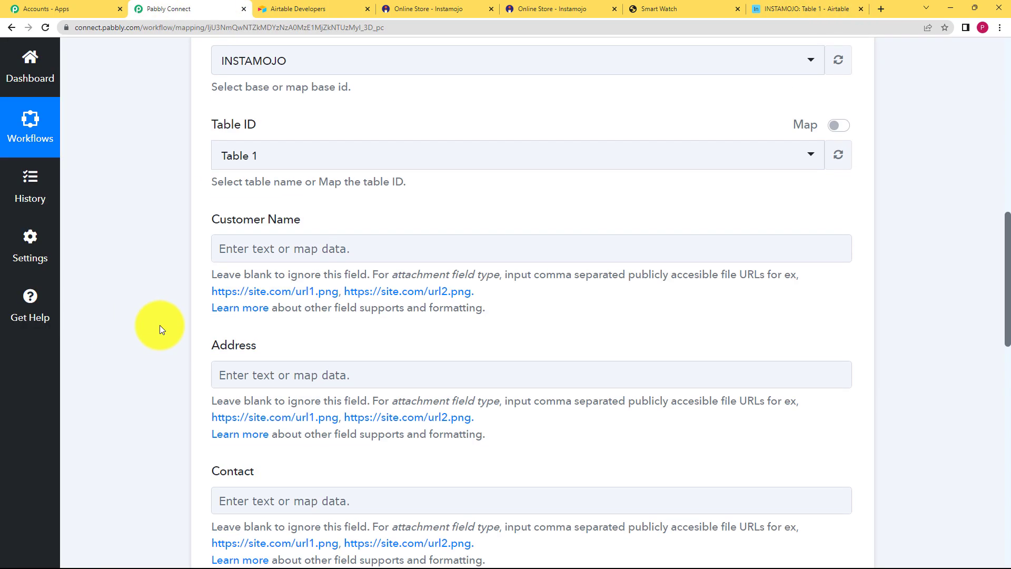
Map the Customer Name field to Buyer Name from the Instamojo New Sale trigger.
click(264, 252)
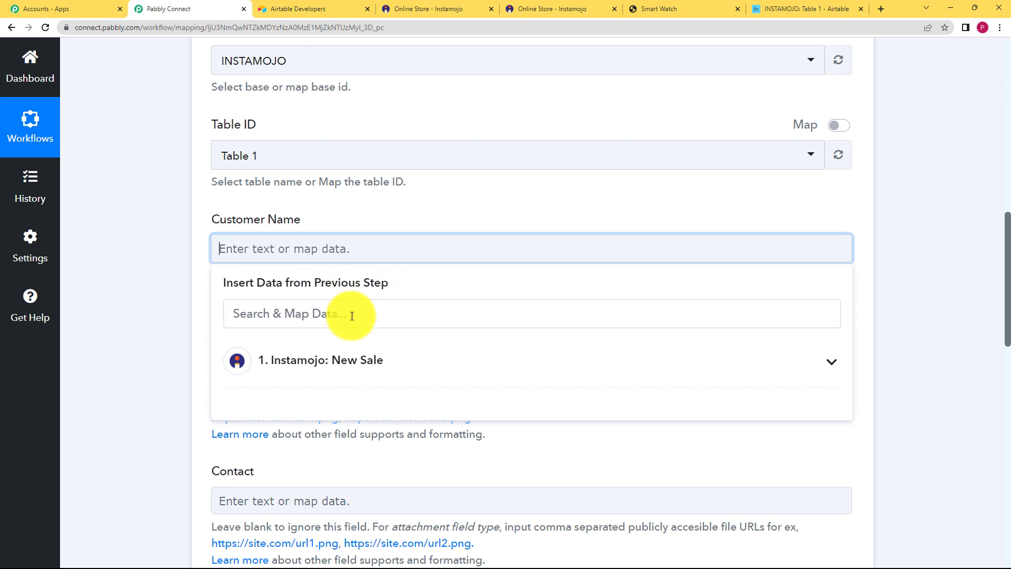
click(300, 363)
scroll(180, 368, down, 4)
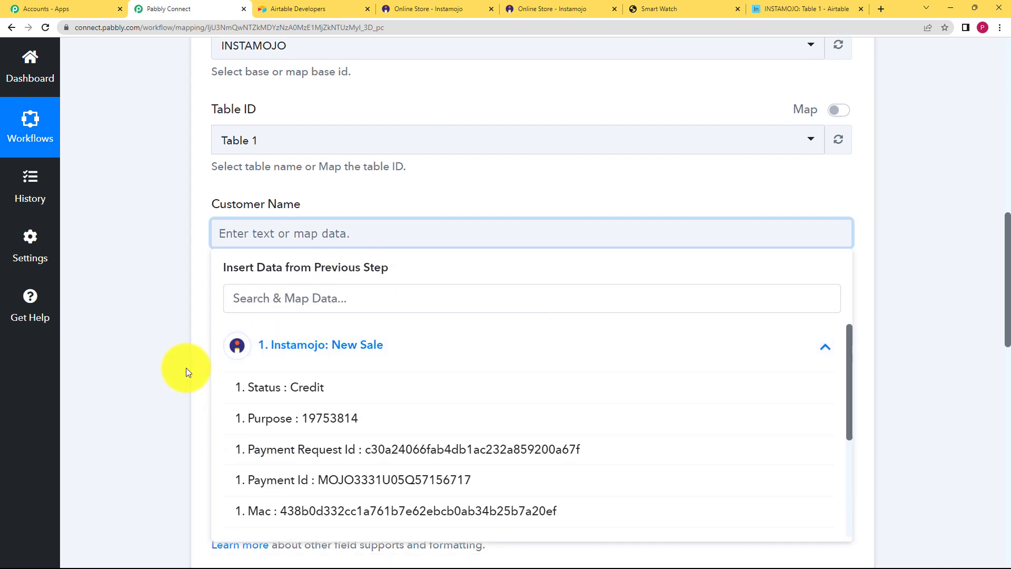
click(422, 442)
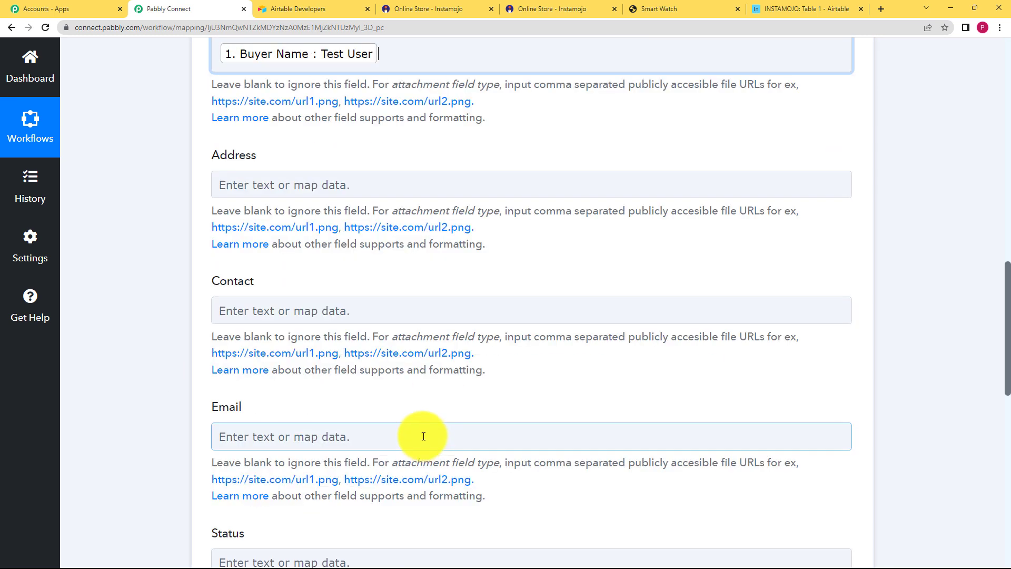
Look through the Instamojo New Sale data for an address to map to the Address field.
click(159, 149)
click(322, 179)
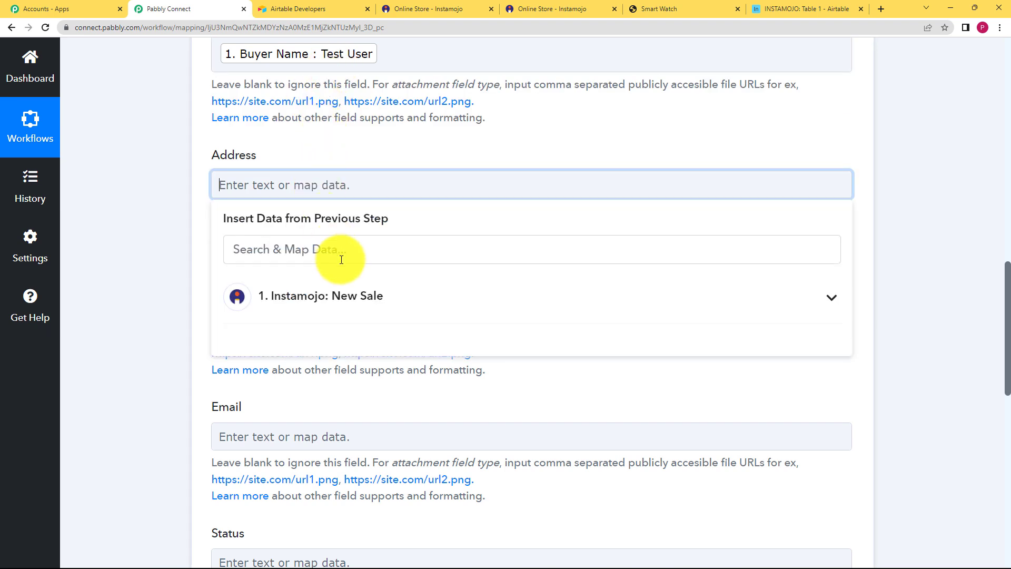
click(343, 297)
scroll(428, 479, down, 1)
scroll(428, 479, down, 3)
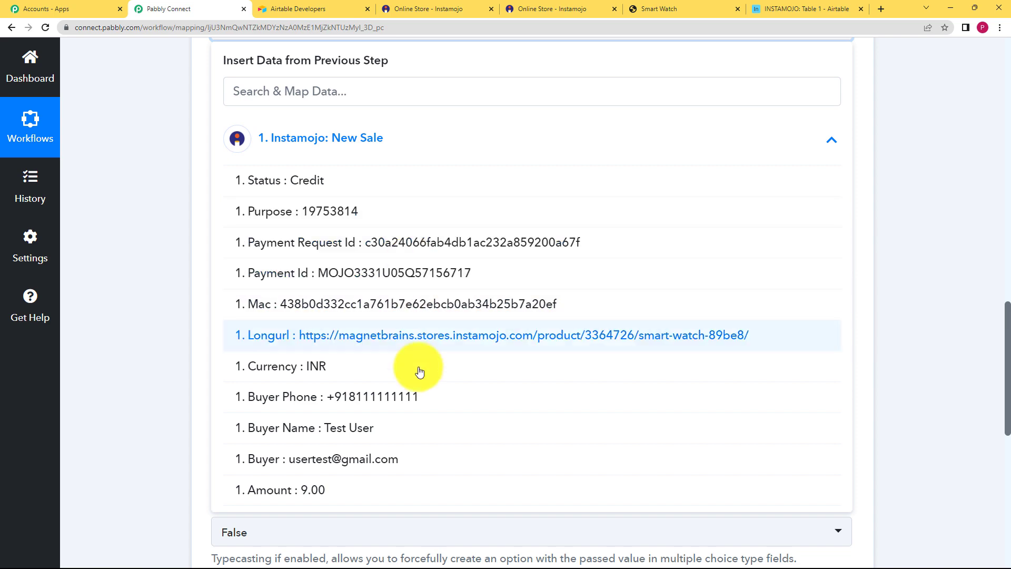
click(191, 342)
Insert an Instamojo Get Payment Details action between the trigger and the Airtable action, using the existing connection Instamojo #1.
scroll(180, 249, up, 15)
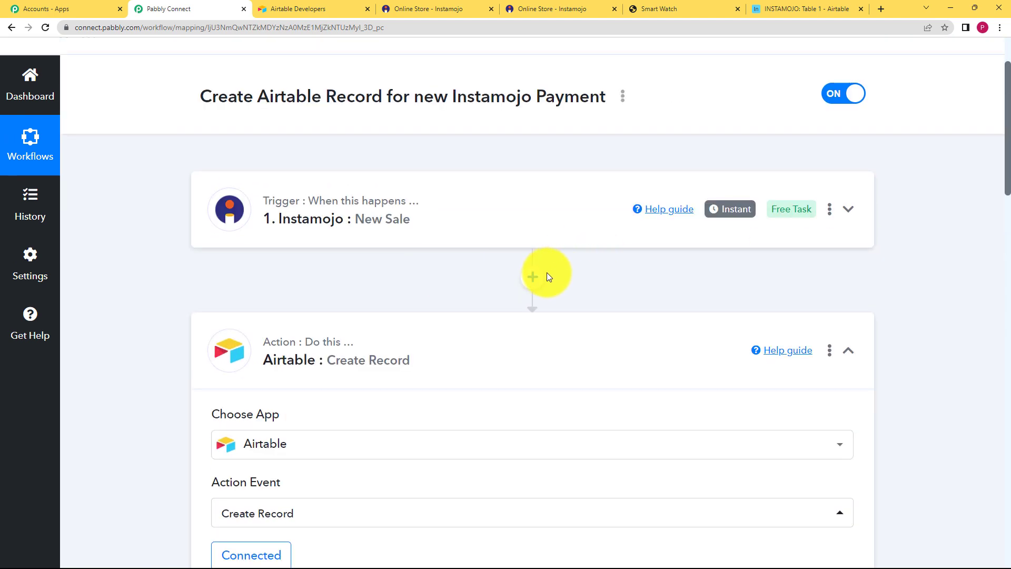
click(548, 275)
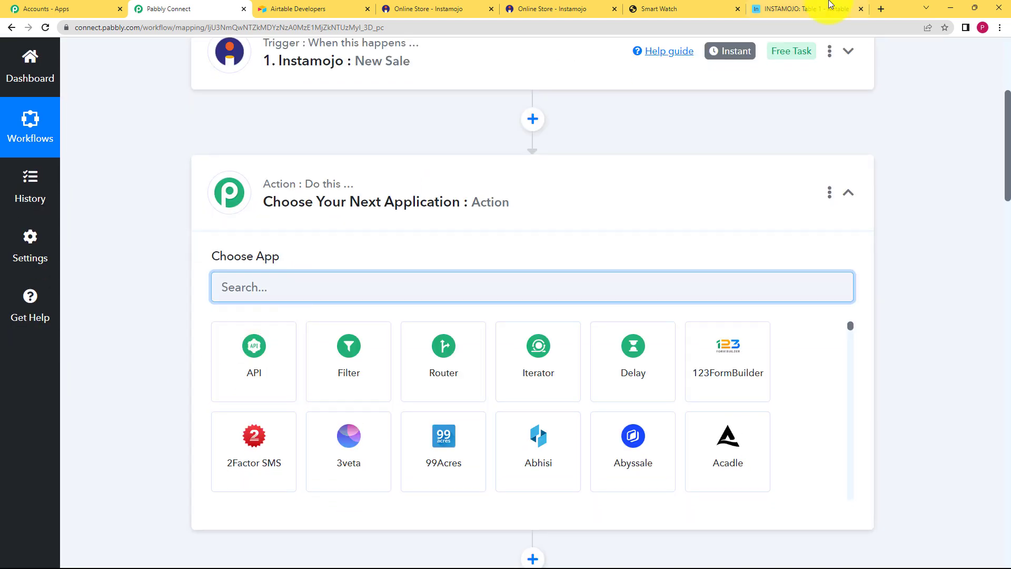
click(830, 5)
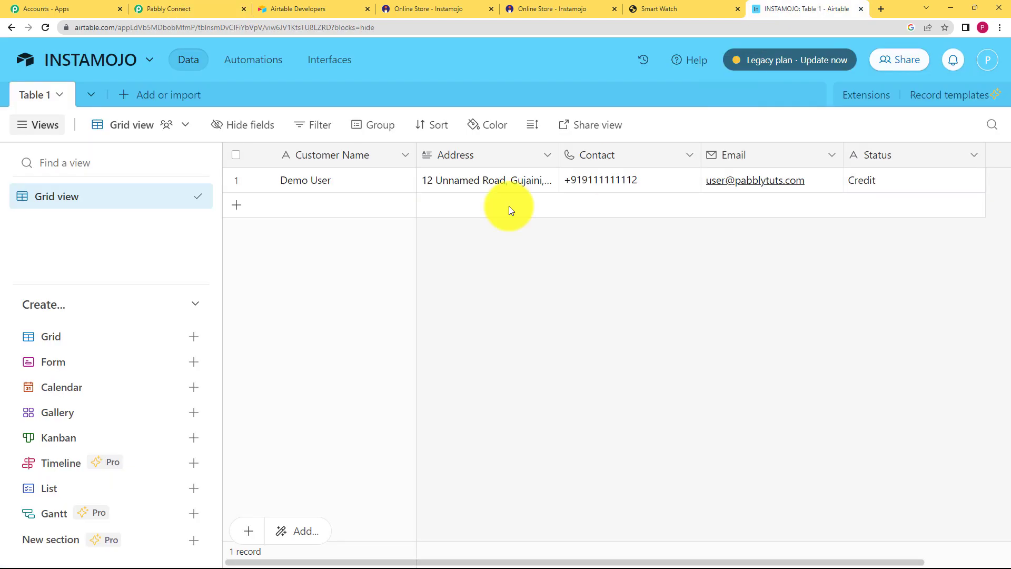
click(198, 5)
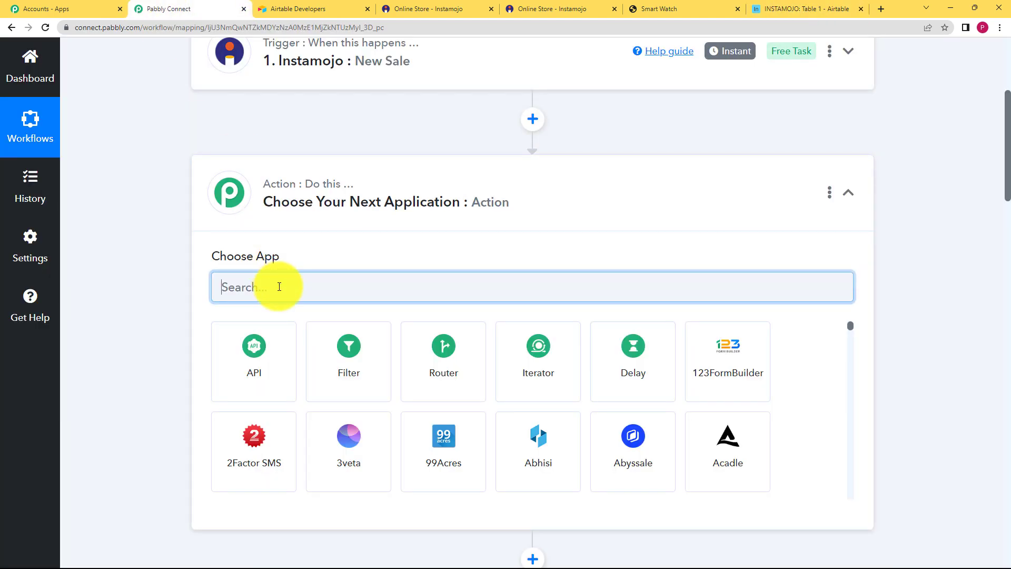
text(INSYA)
key(BackSpace)
key(BackSpace)
text(T)
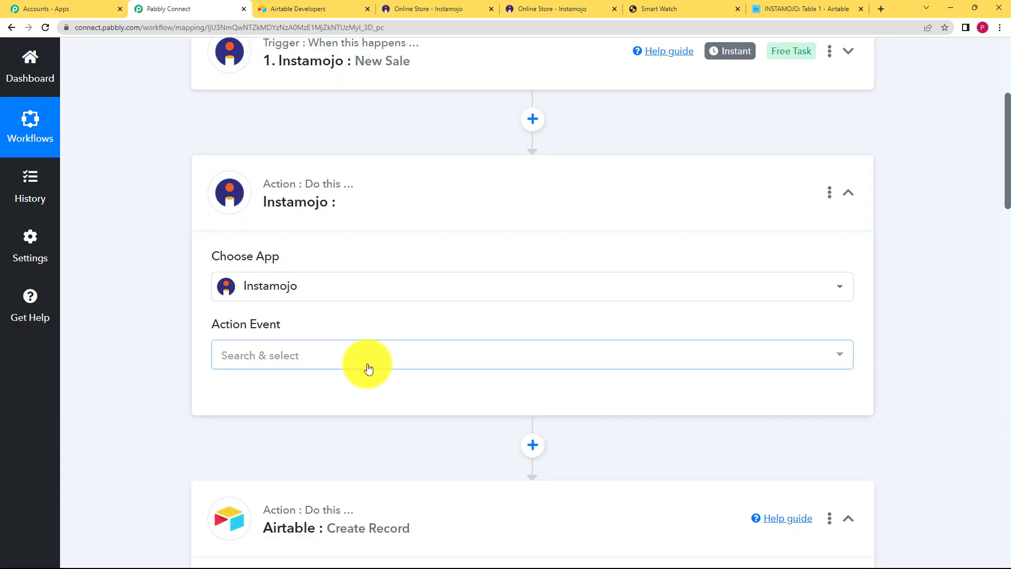
click(368, 361)
click(345, 434)
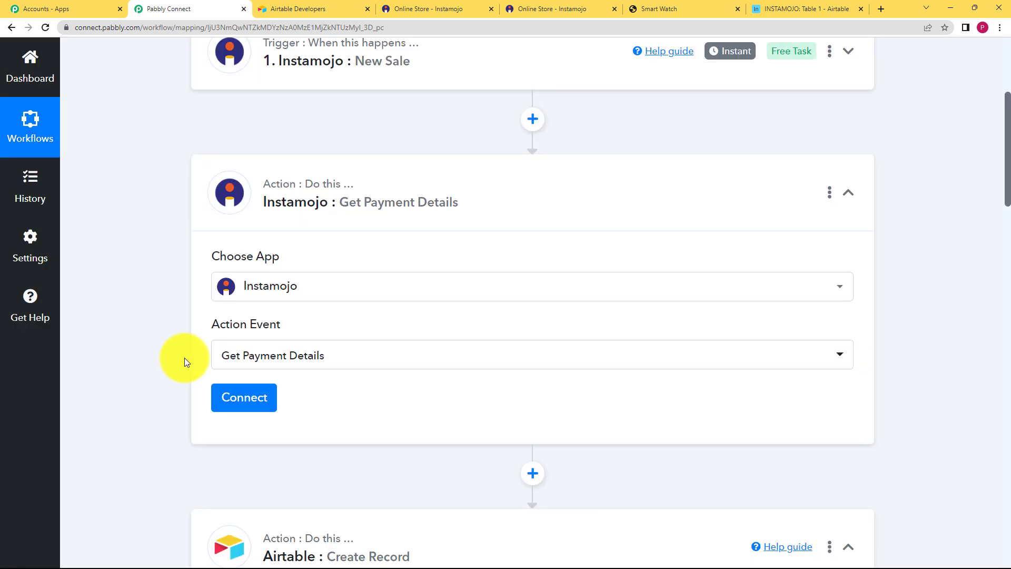
click(213, 396)
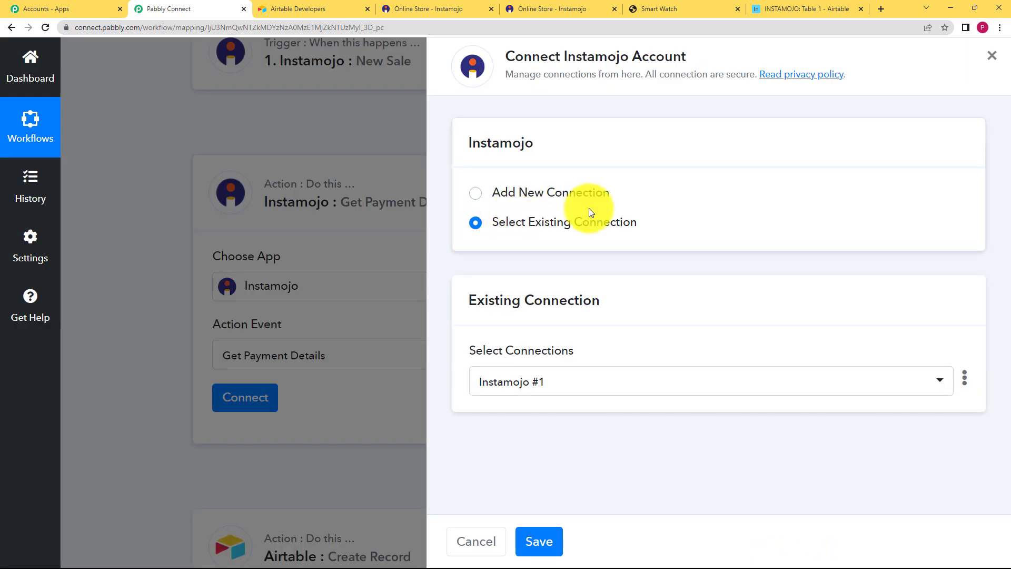
click(540, 543)
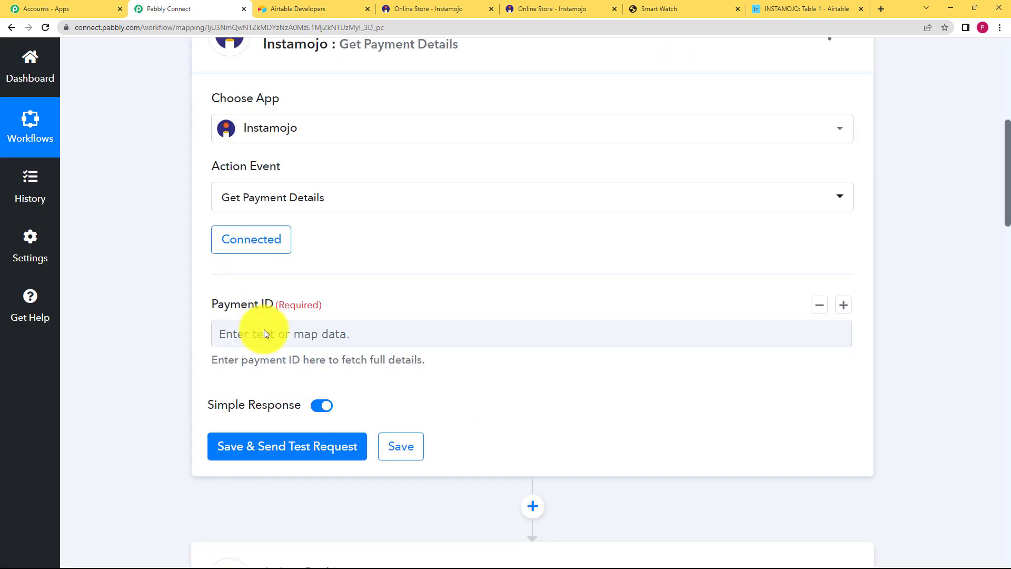
Map the Payment ID field to Payment Id from the New Sale trigger, and save and send a test request.
click(264, 334)
click(285, 444)
scroll(194, 359, down, 1)
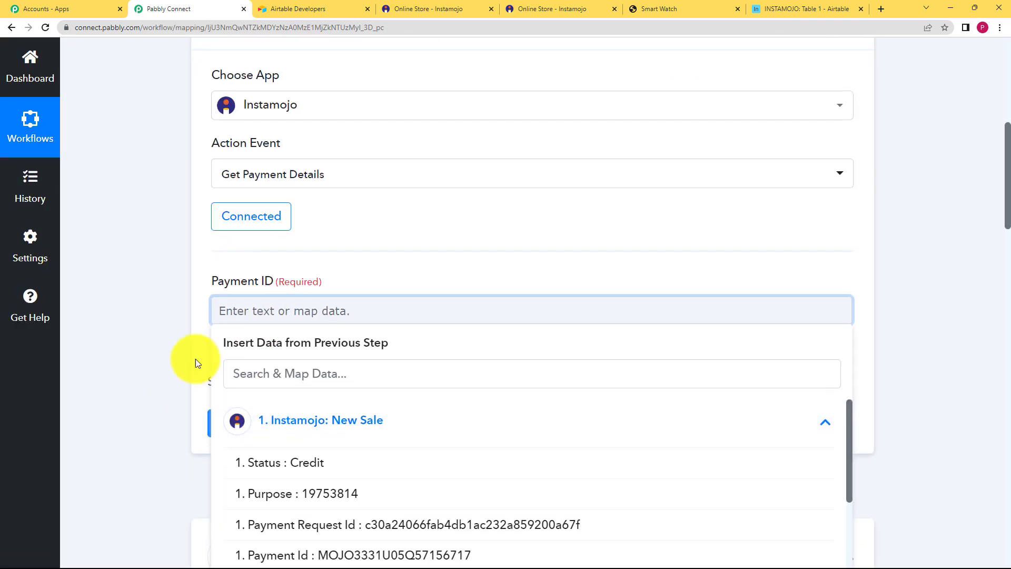
scroll(195, 358, down, 3)
click(361, 423)
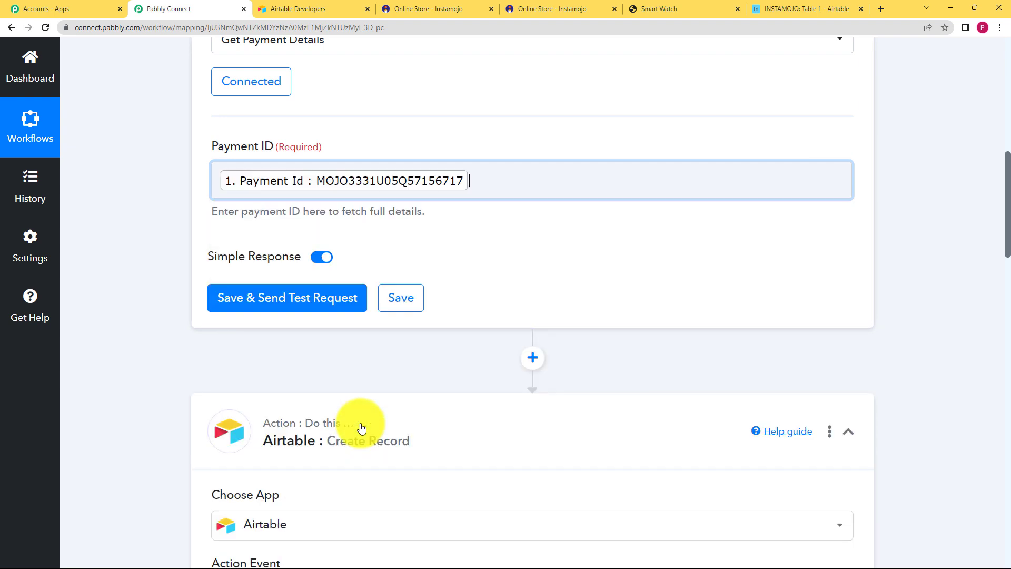
click(173, 308)
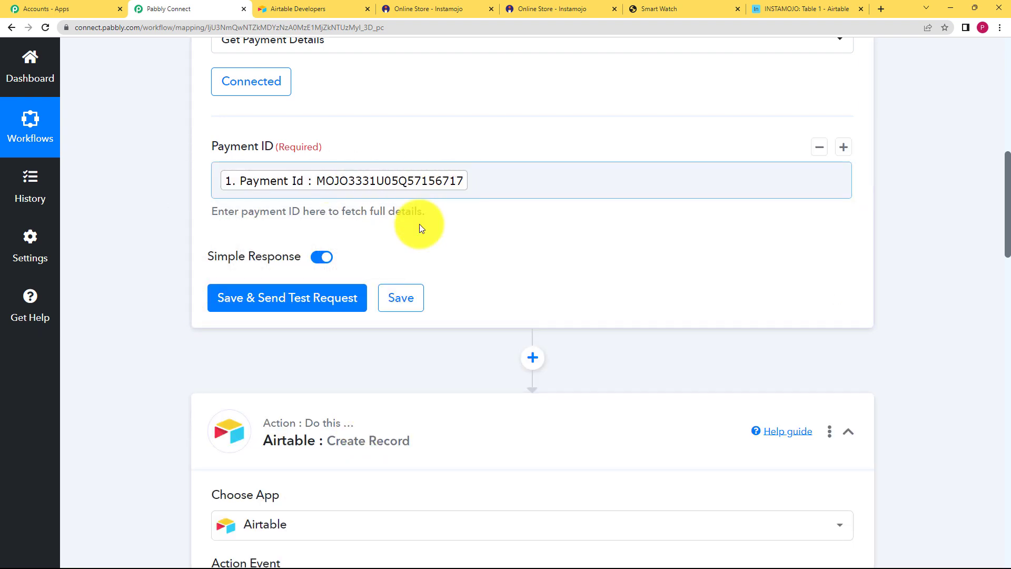
click(304, 297)
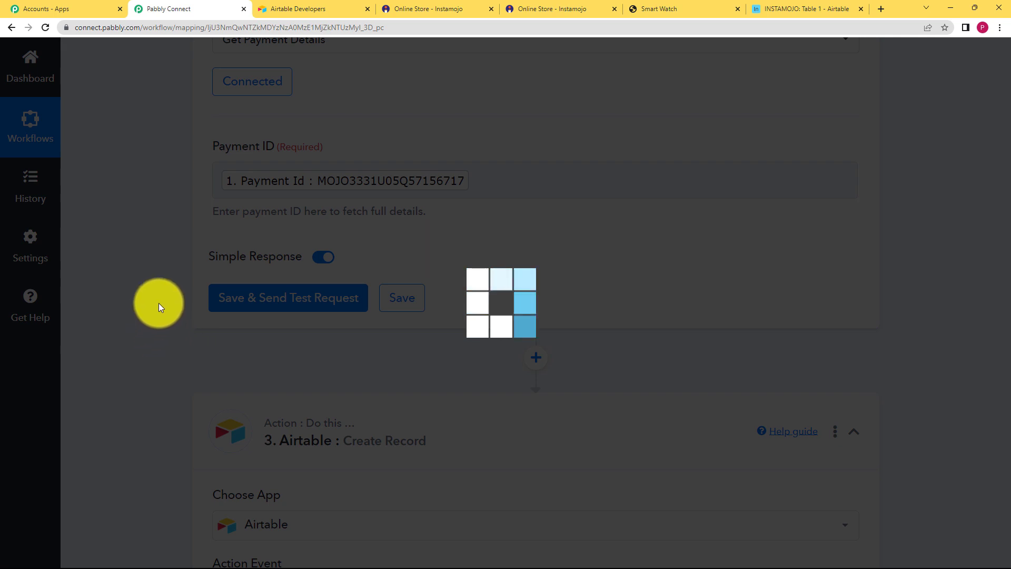
Review the buyer's shipping address in the test response and save the Get Payment Details action.
scroll(160, 299, down, 8)
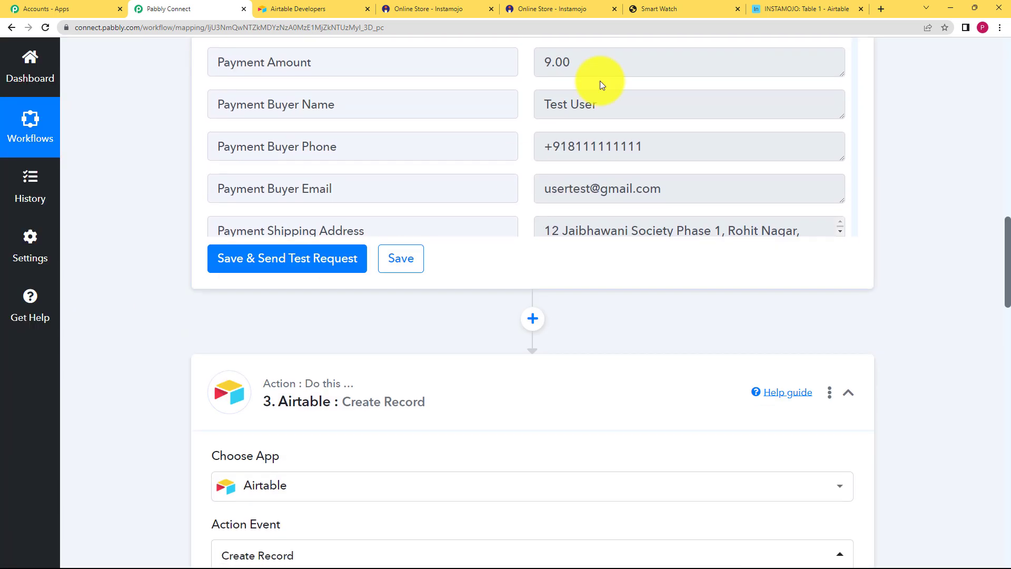
scroll(602, 84, down, 5)
scroll(548, 113, up, 4)
drag(540, 178, 846, 204)
click(167, 202)
scroll(167, 202, down, 2)
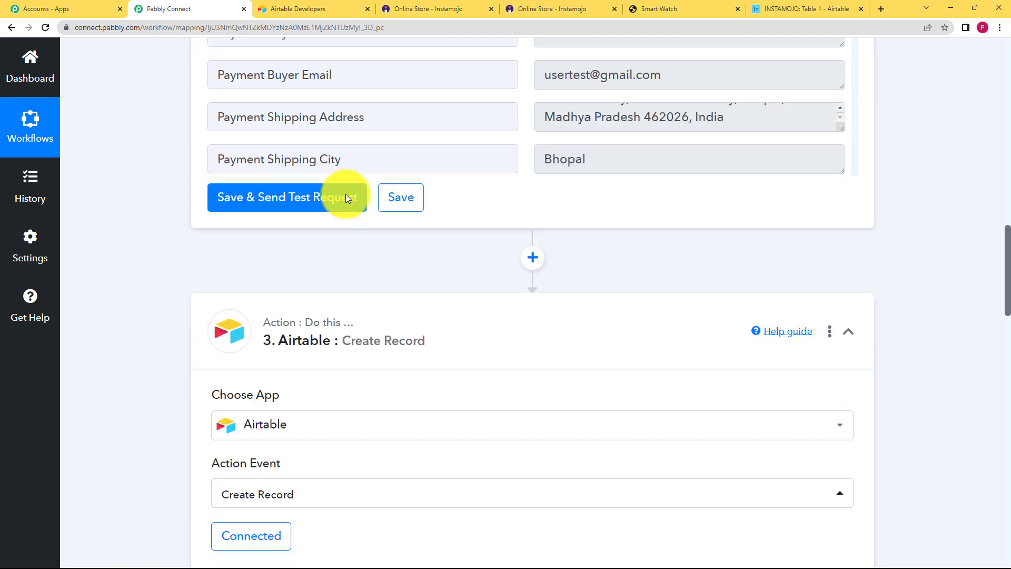
click(393, 154)
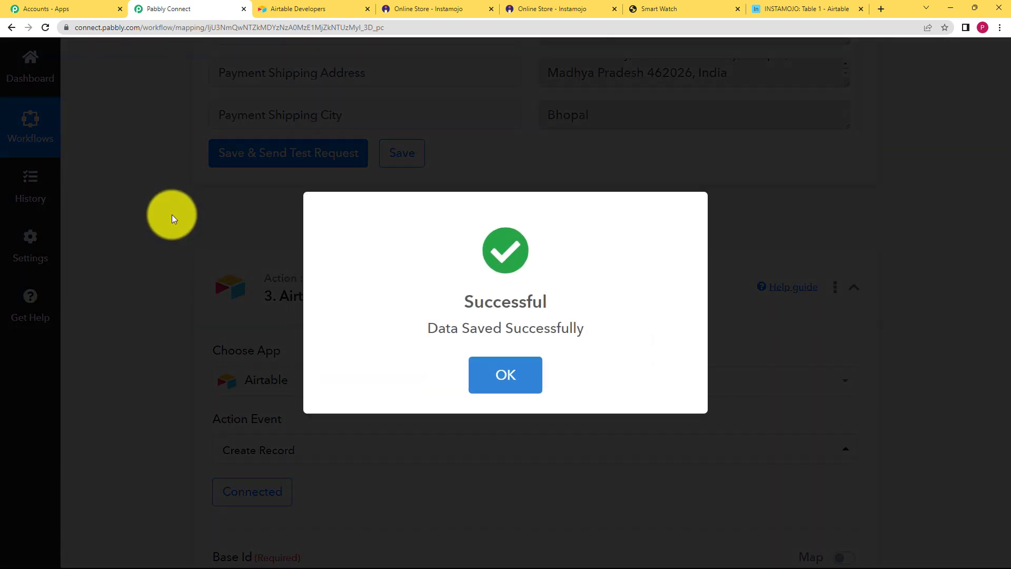
click(172, 214)
Refresh the base list of the Airtable Create Record action and remap Customer Name to Buyer Name from the New Sale trigger.
scroll(174, 214, down, 5)
scroll(174, 214, down, 3)
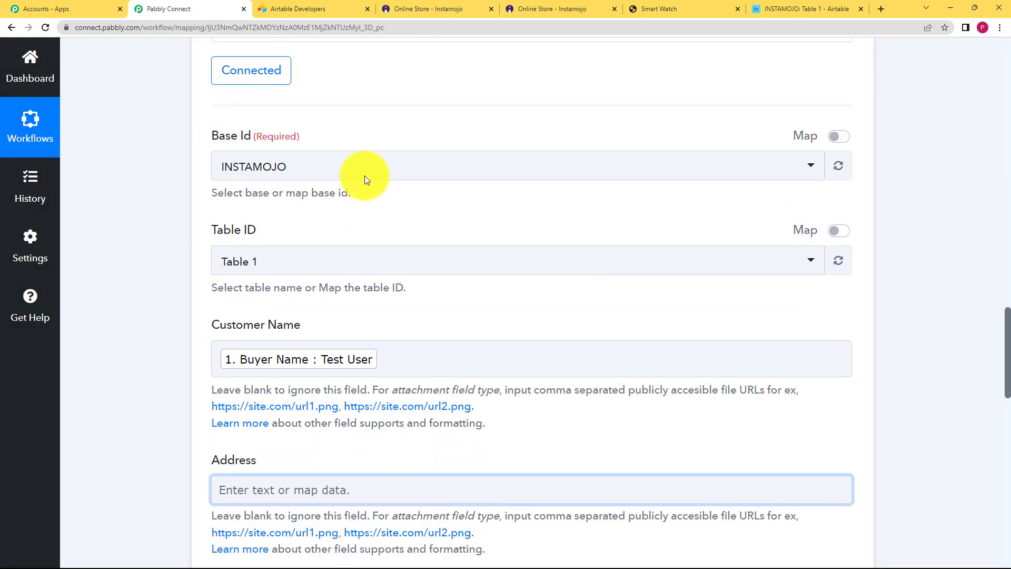
click(846, 173)
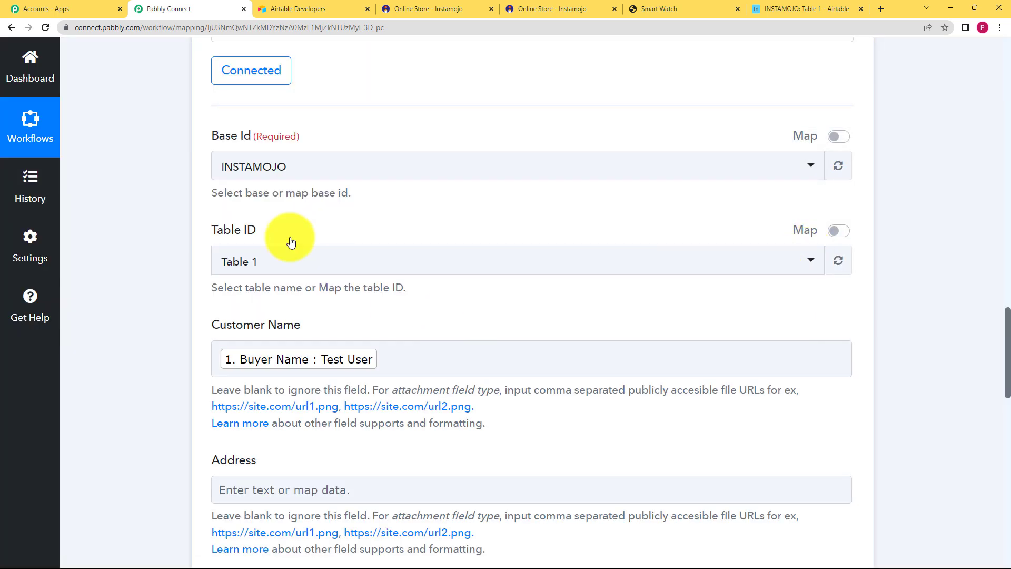
click(317, 359)
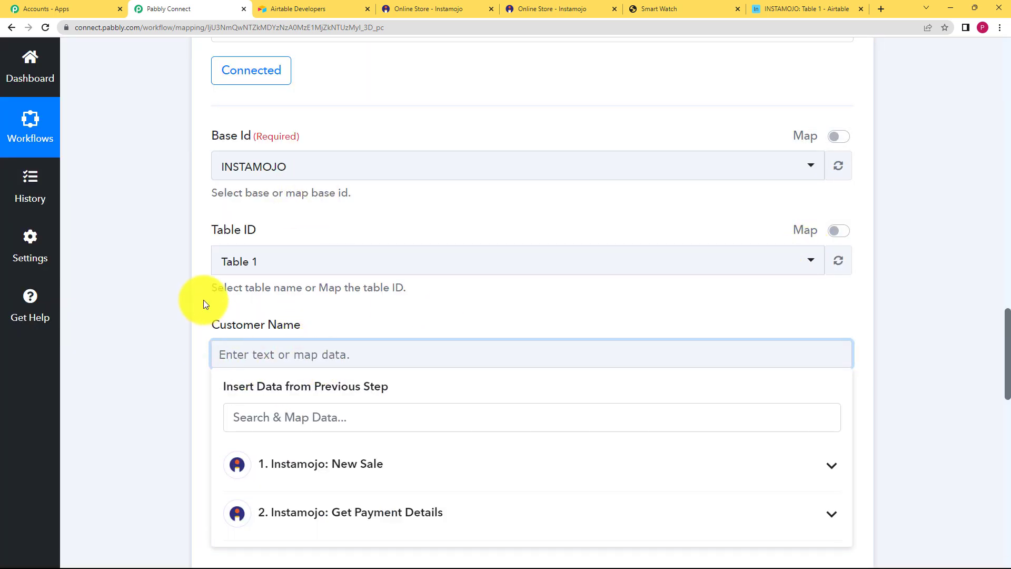
scroll(204, 300, down, 2)
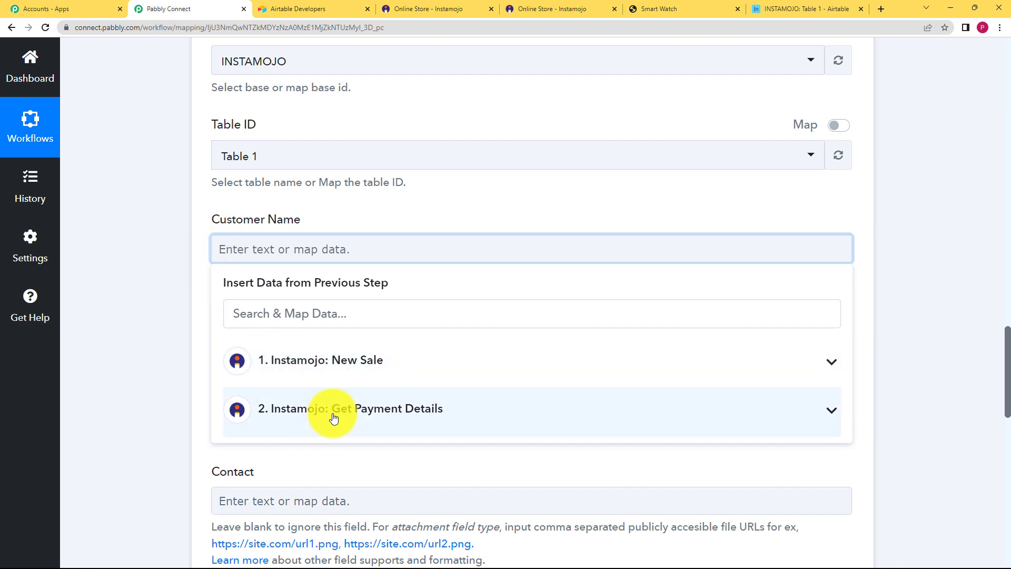
click(340, 373)
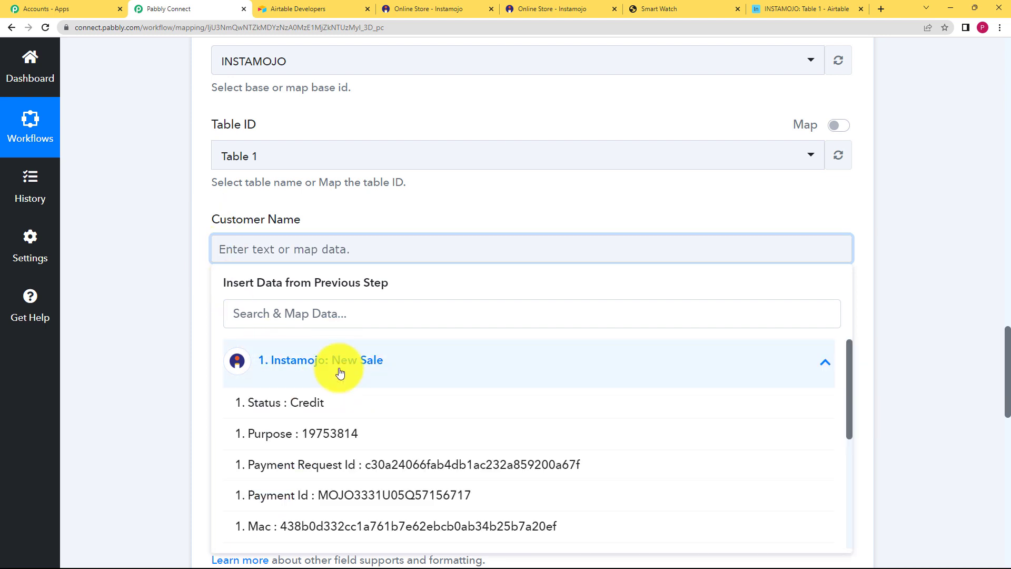
scroll(336, 442, down, 5)
click(346, 440)
click(181, 261)
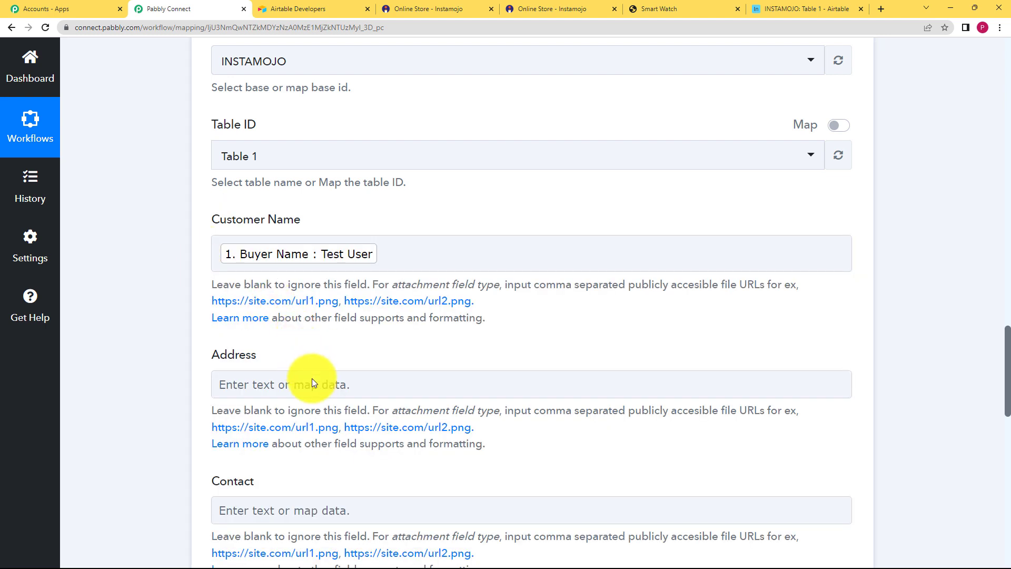
Map the Address field to Payment Shipping Address from the Get Payment Details step.
click(312, 380)
scroll(186, 308, down, 2)
scroll(187, 309, down, 1)
click(327, 337)
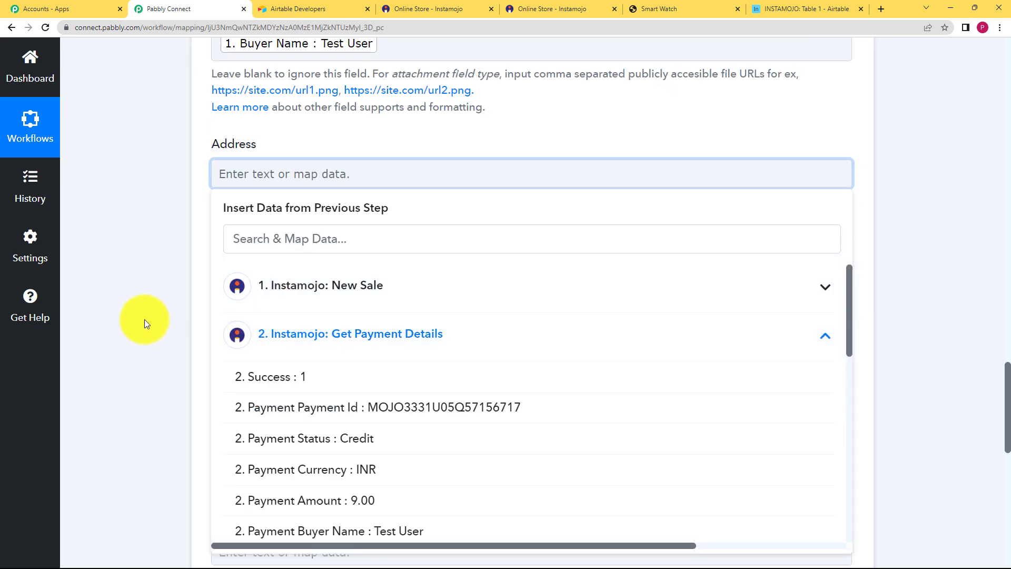
scroll(144, 322, down, 2)
scroll(422, 369, down, 1)
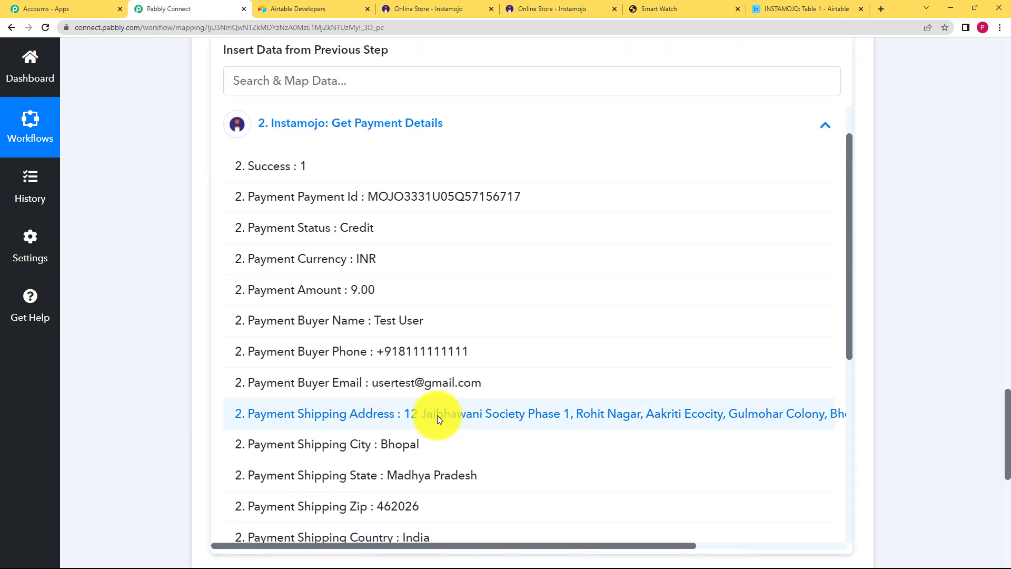
click(432, 414)
click(147, 260)
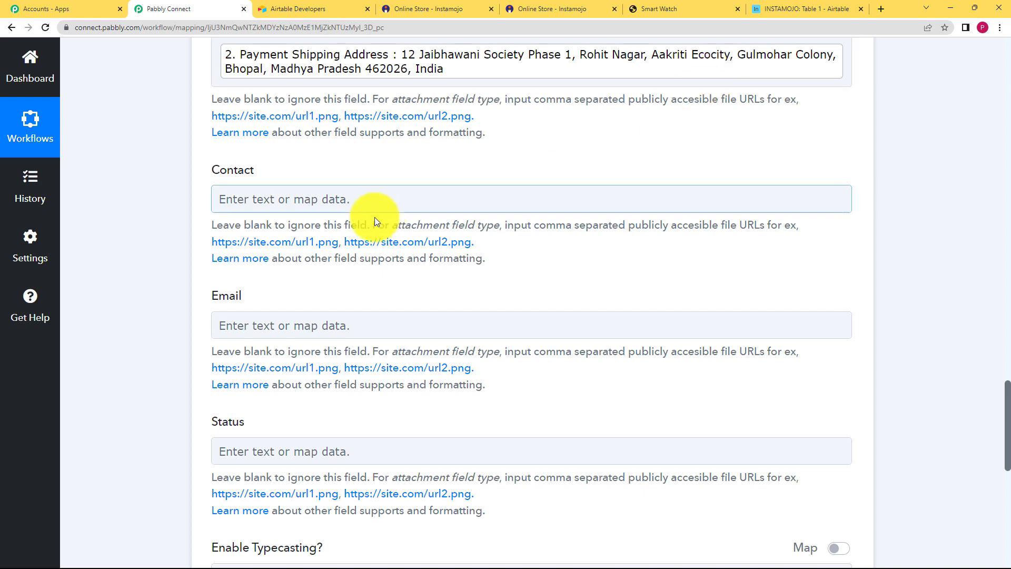
Map the Contact field to Payment Buyer Phone from the Get Payment Details step.
click(315, 202)
scroll(128, 202, down, 3)
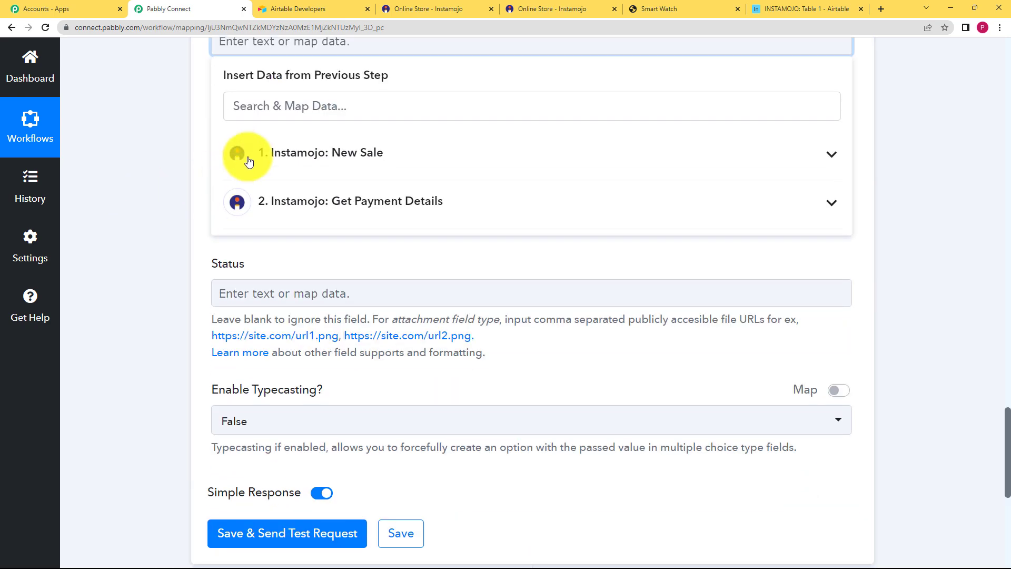
click(324, 214)
scroll(295, 345, down, 3)
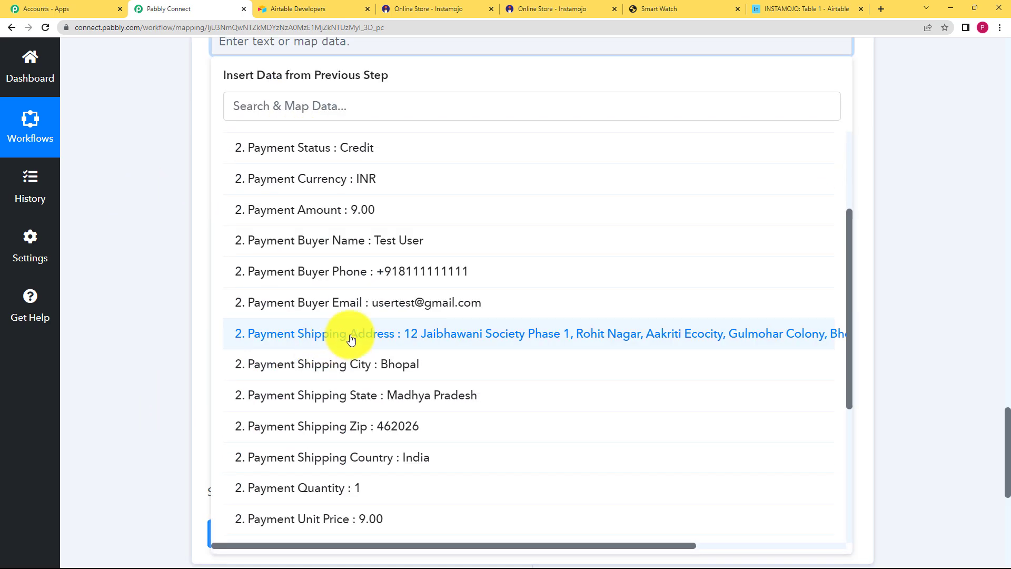
click(414, 283)
click(173, 237)
Search the mapping data for "@" and map the Email field to Buyer from the New Sale trigger.
click(274, 179)
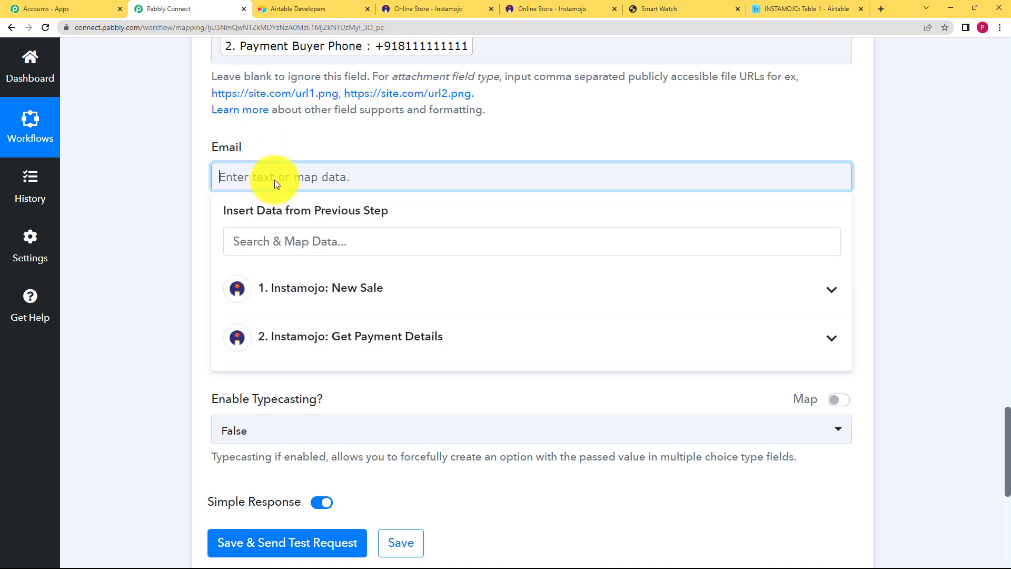
click(319, 235)
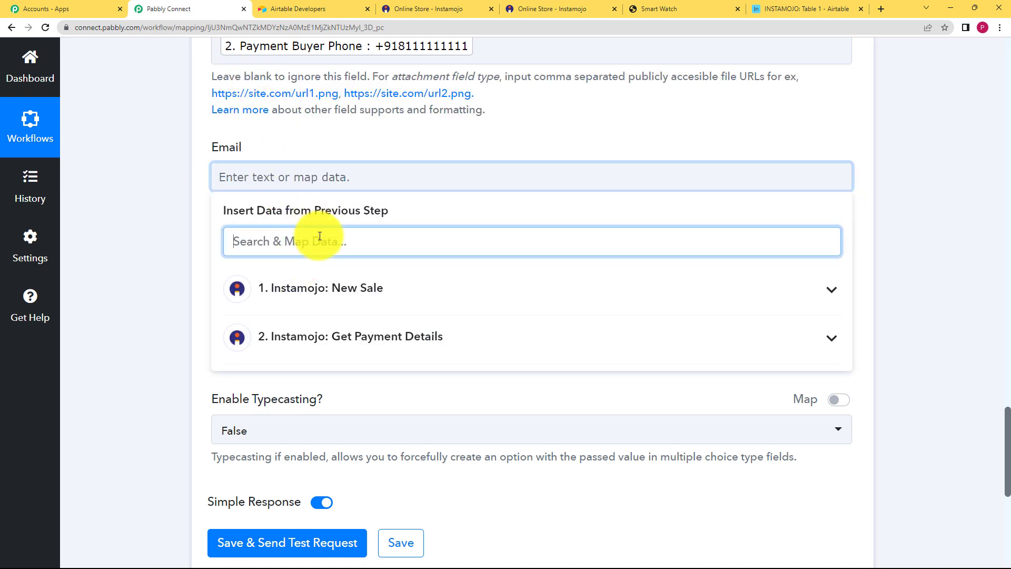
text(@)
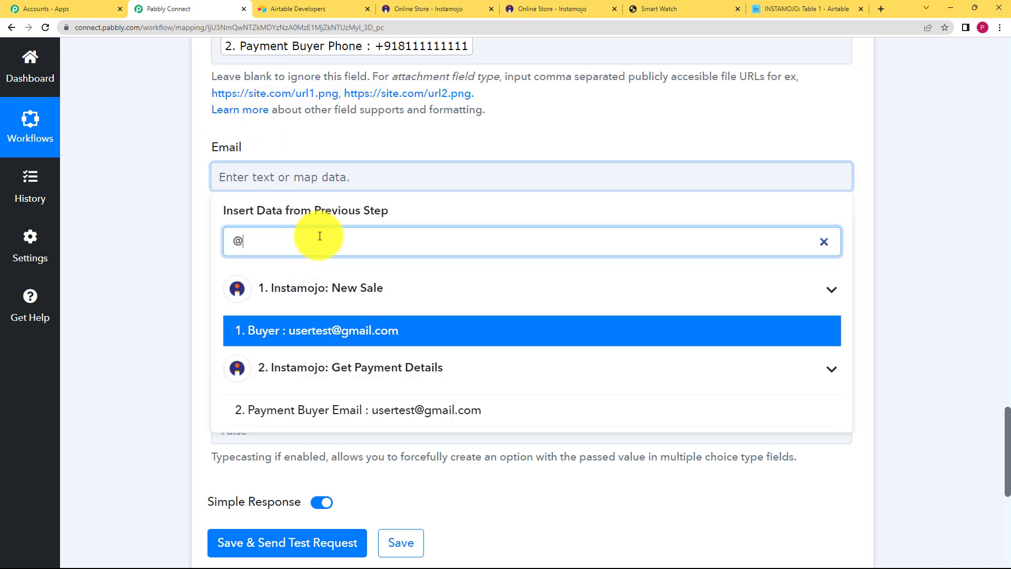
click(321, 328)
Map the Status field to Status from the New Sale trigger.
click(239, 310)
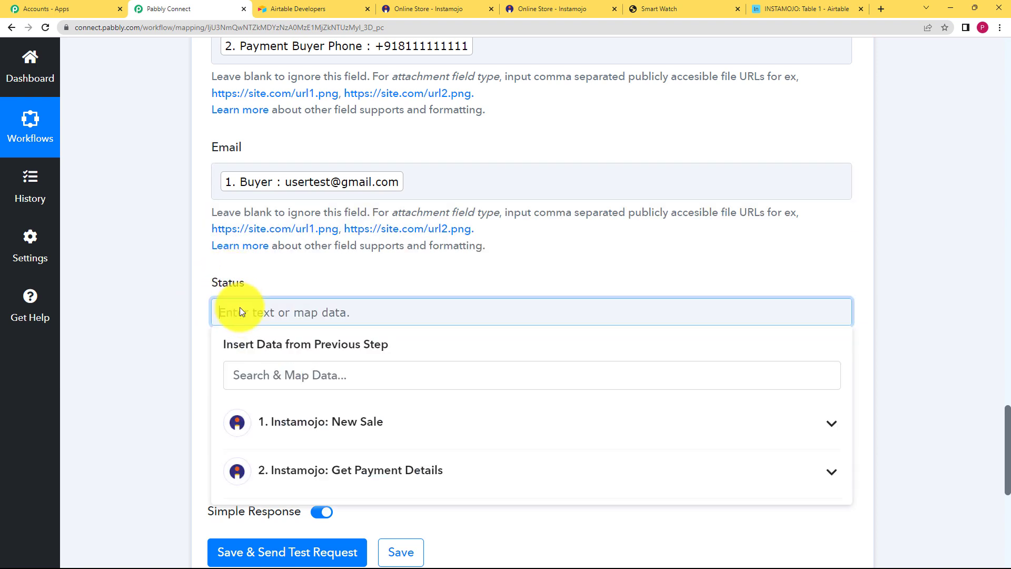
click(290, 416)
scroll(169, 337, down, 3)
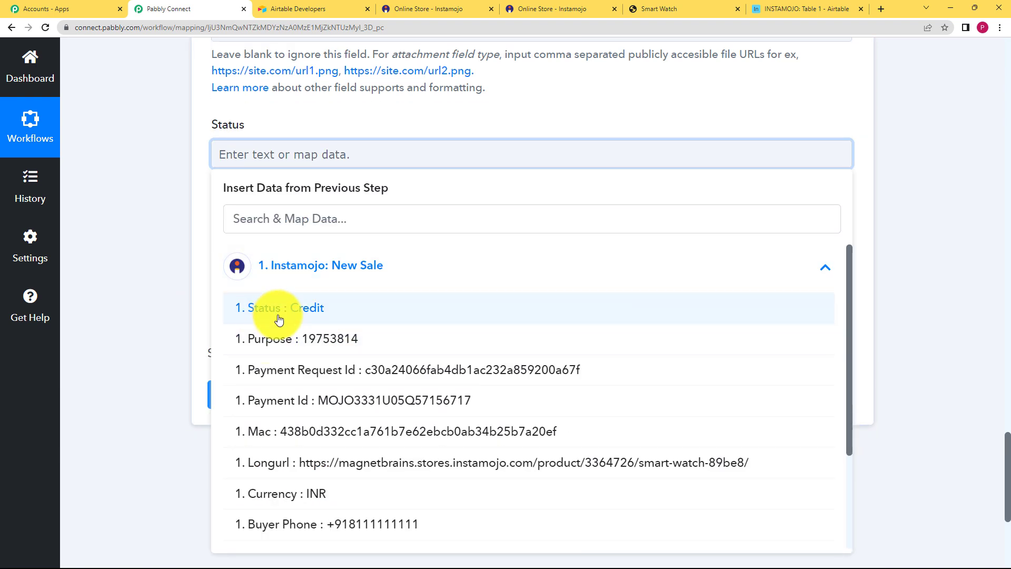
click(279, 314)
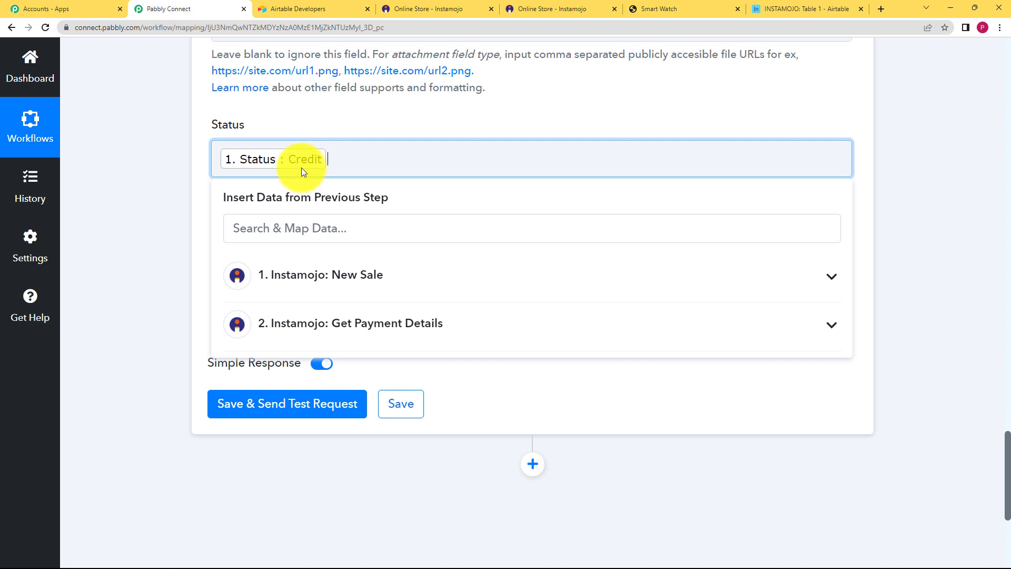
click(215, 189)
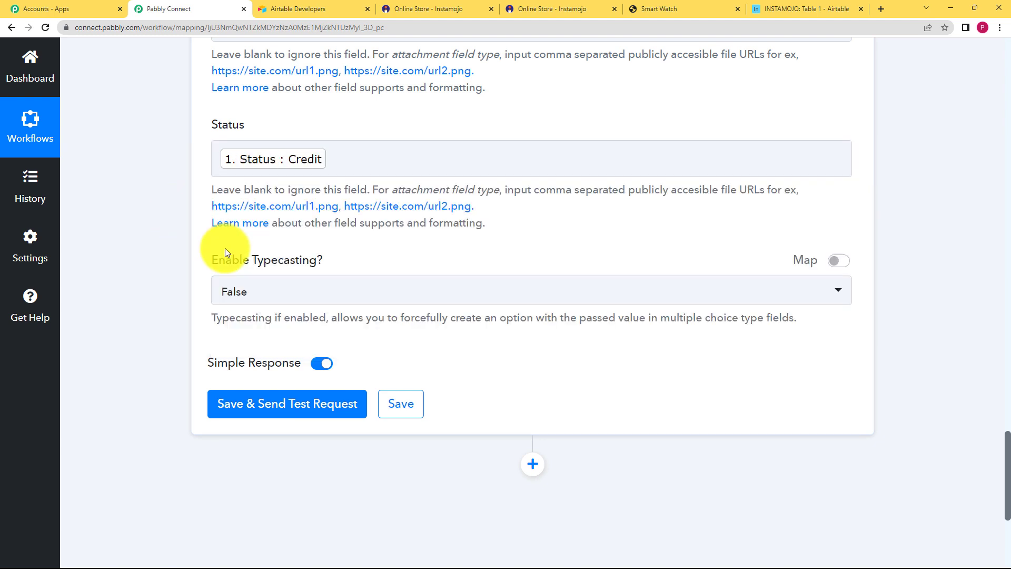
Save and send a test request for the Airtable action, review the response, and save the action.
click(260, 391)
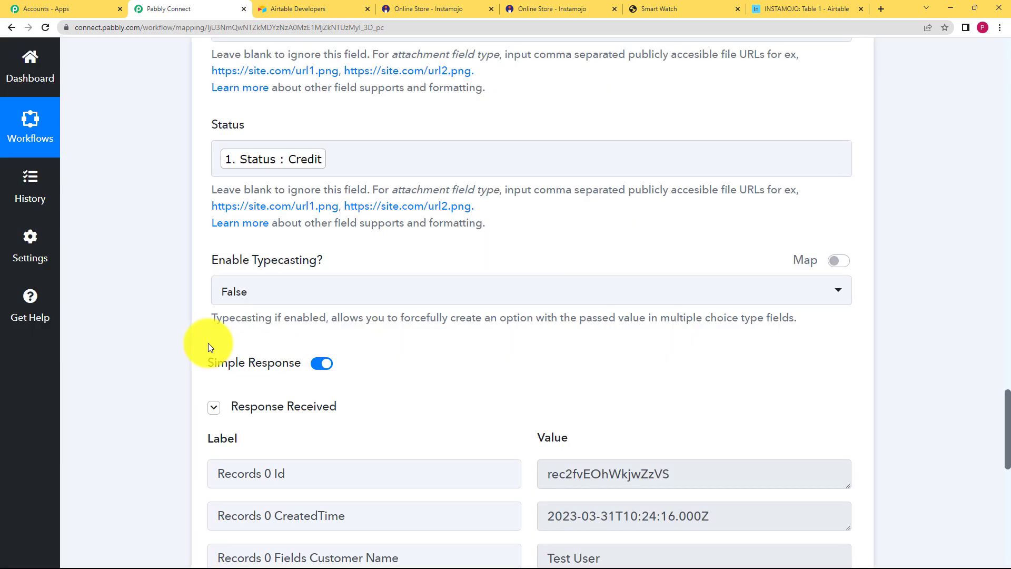
scroll(209, 346, down, 5)
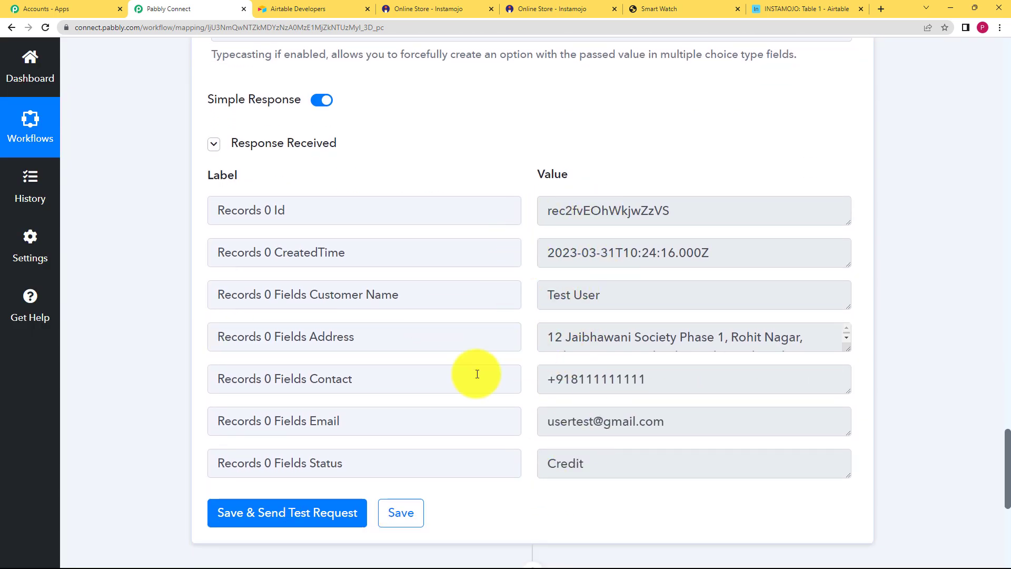
click(403, 515)
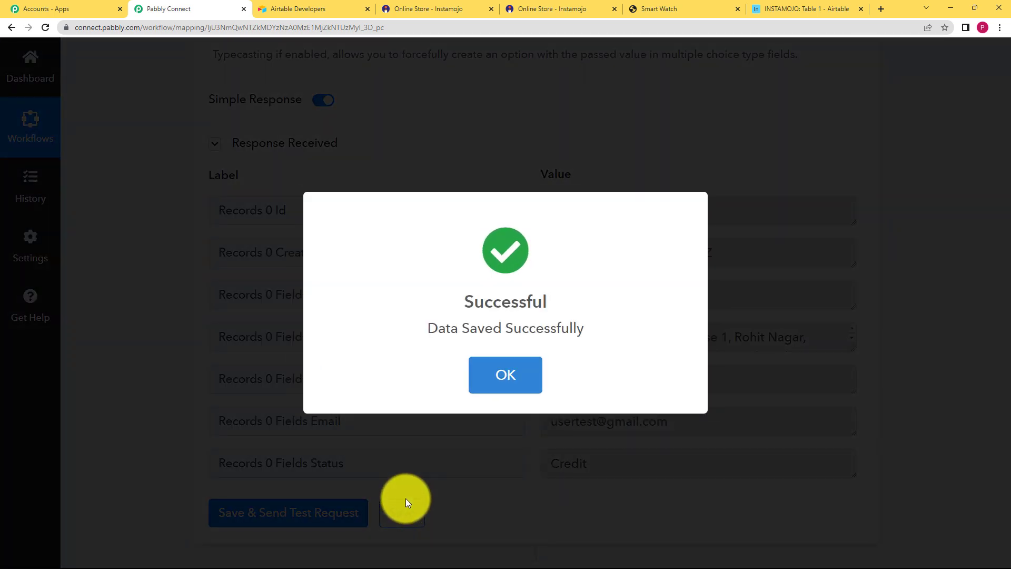
click(505, 374)
Switch to the Airtable INSTAMOJO base, then widen the Address column and narrow the Contact column to check the new record.
click(806, 9)
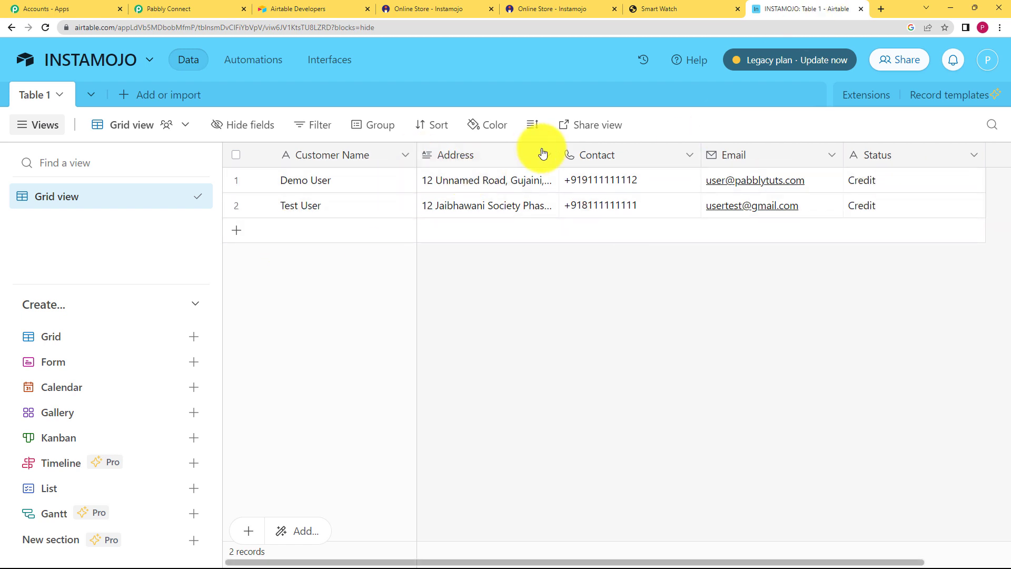
drag(554, 150, 660, 155)
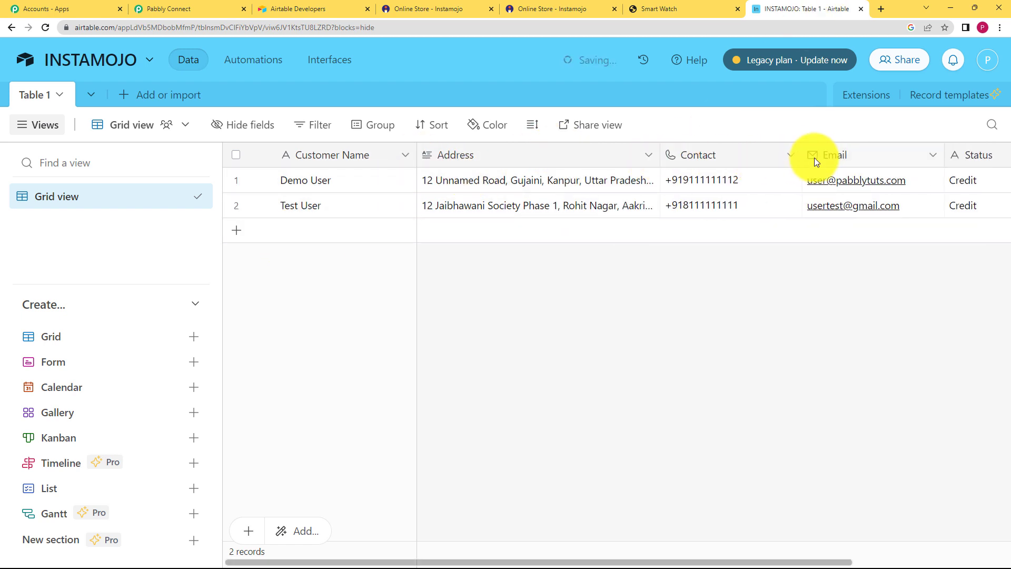
drag(801, 151, 773, 172)
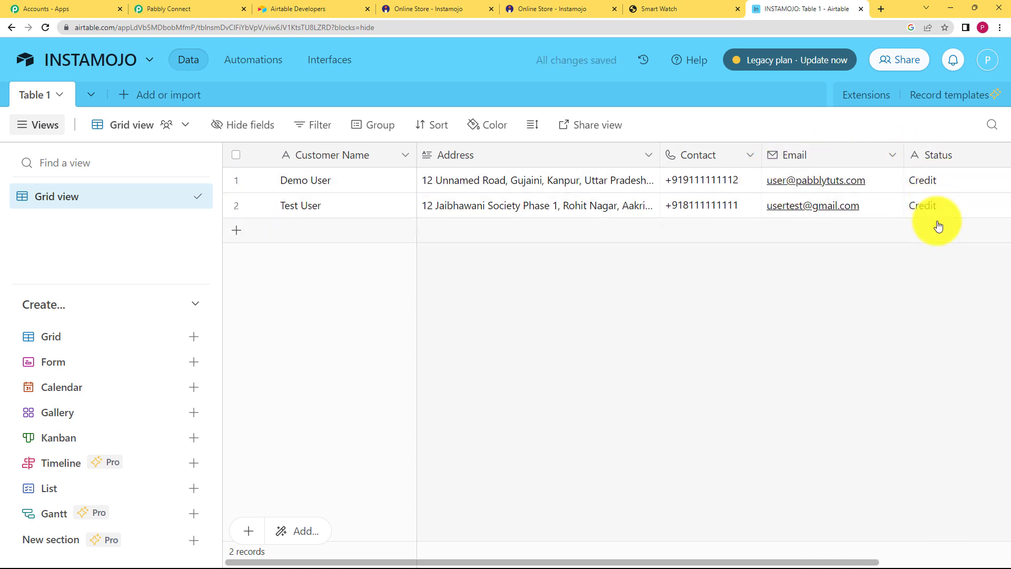
Return to Pabbly Connect and collapse the Airtable Create Record and Instamojo Get Payment Details actions.
click(184, 9)
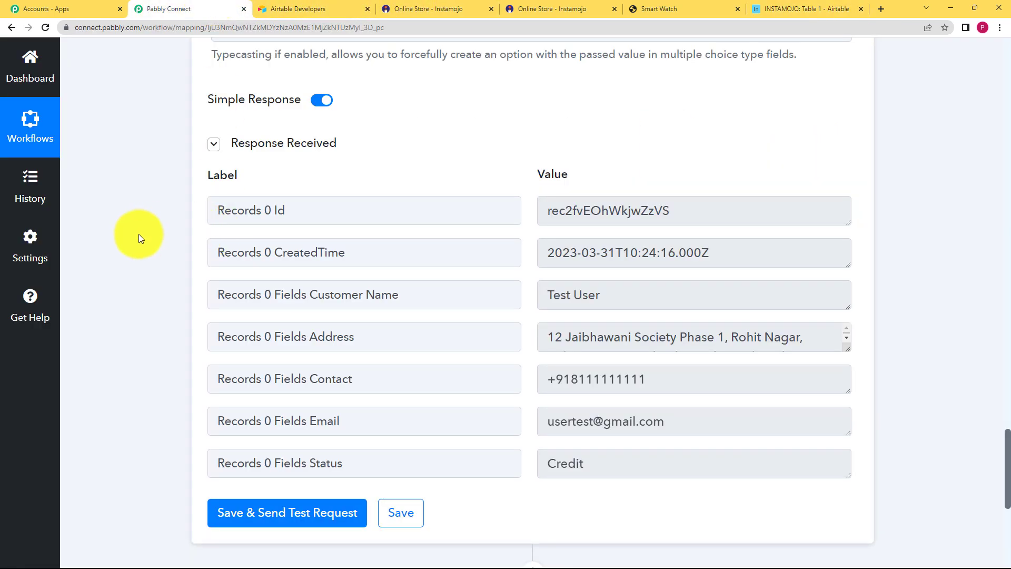
scroll(133, 245, up, 5)
scroll(134, 245, up, 8)
click(465, 452)
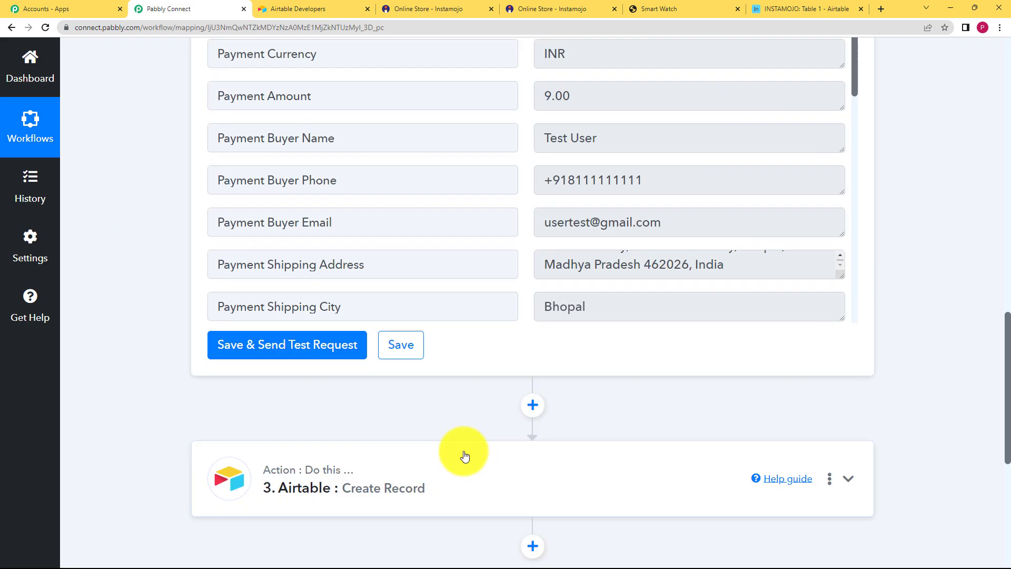
scroll(209, 277, up, 1)
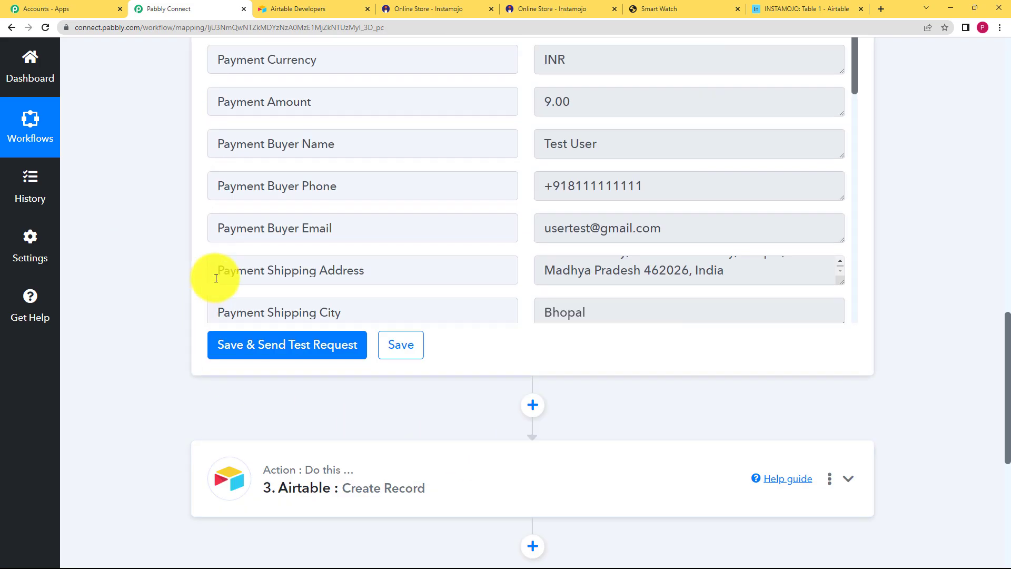
scroll(185, 268, up, 15)
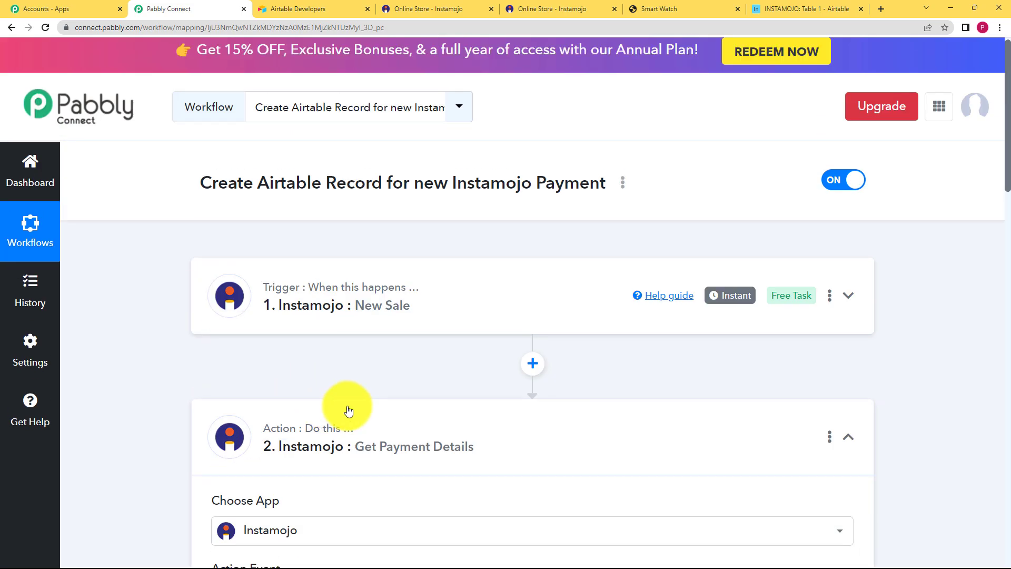
click(348, 411)
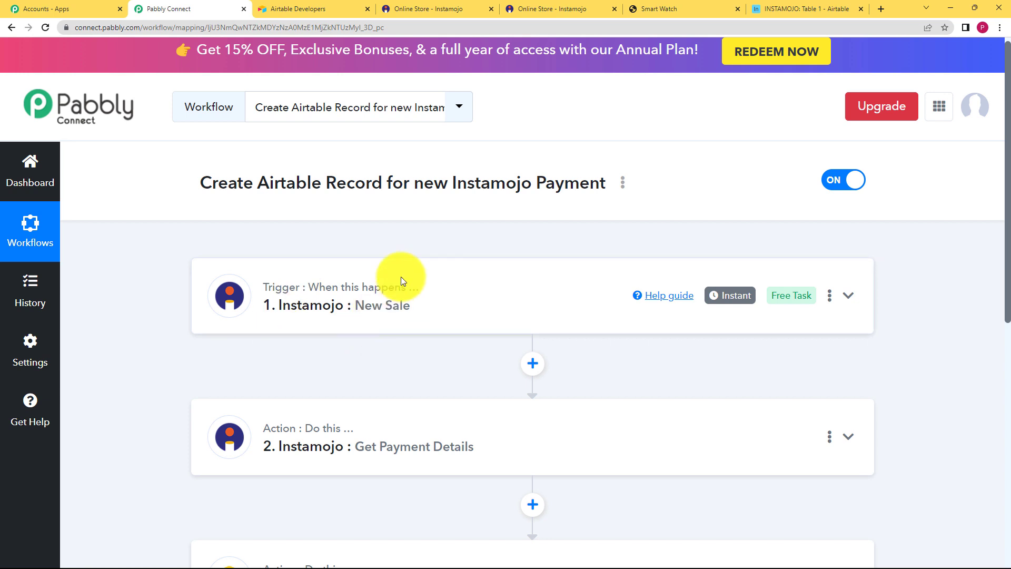
Review the workflow's trigger and two actions, and check them against the records in the Airtable INSTAMOJO table.
mouse_move(385, 286)
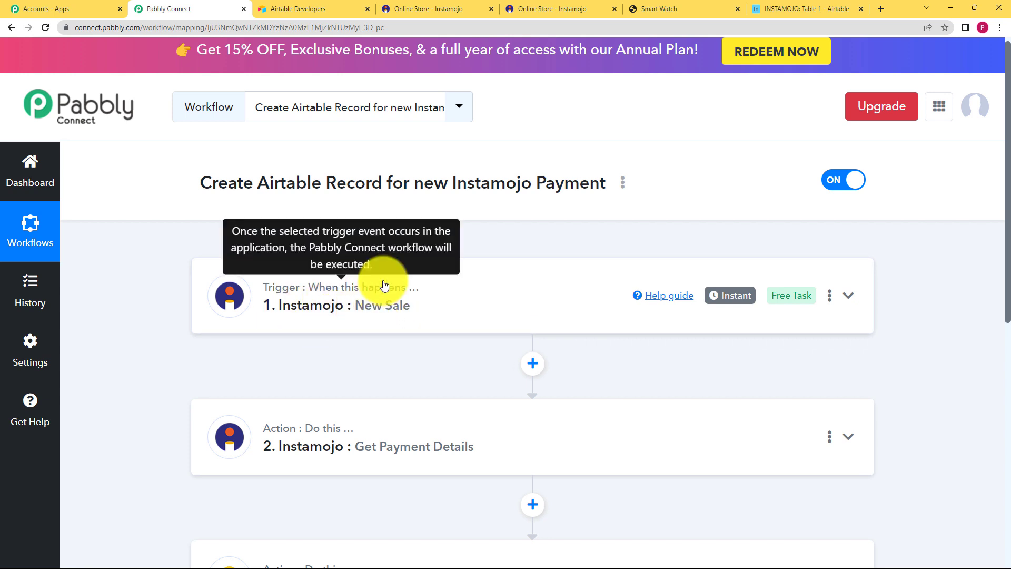
scroll(181, 336, down, 2)
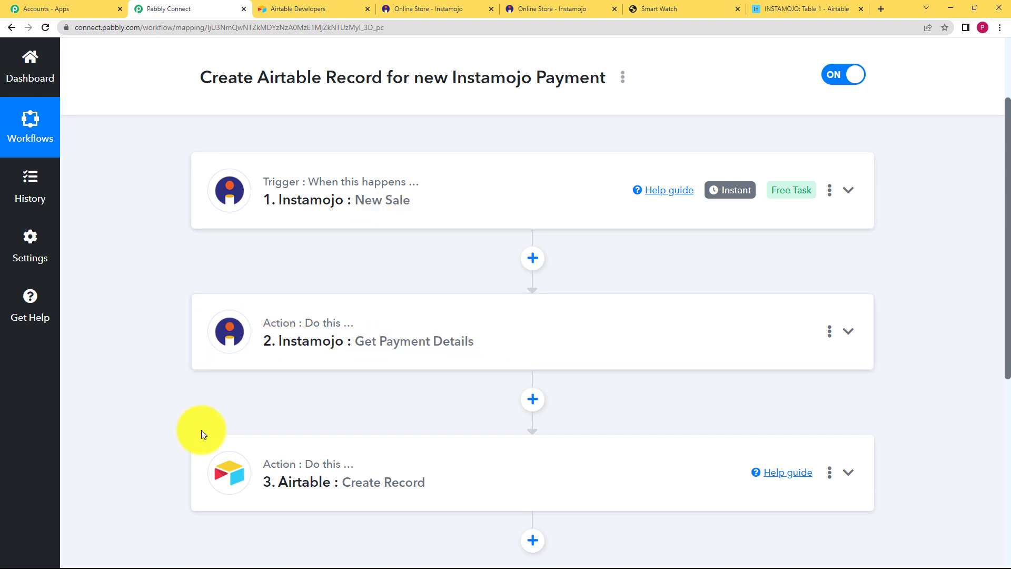
click(817, 8)
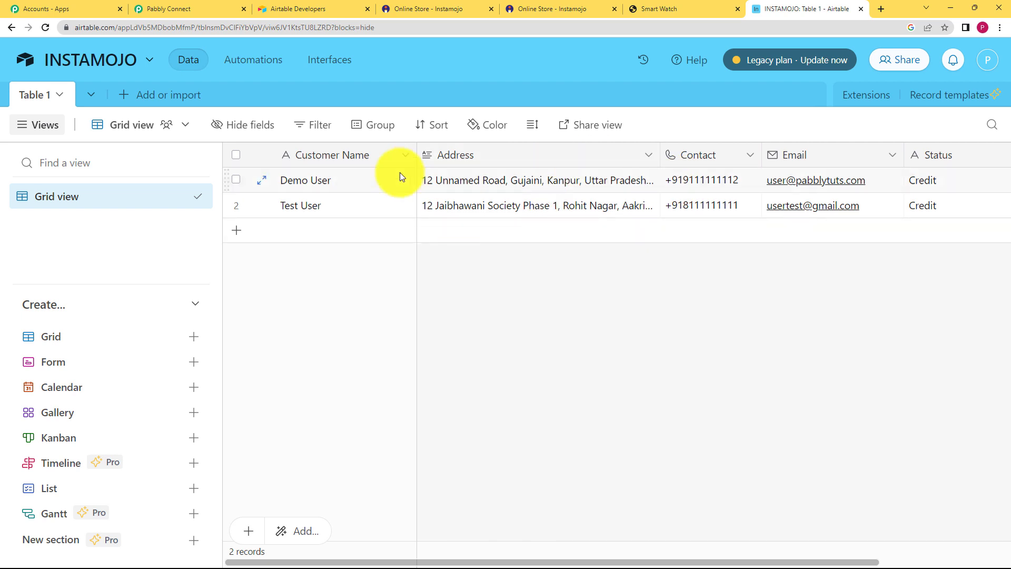
click(205, 9)
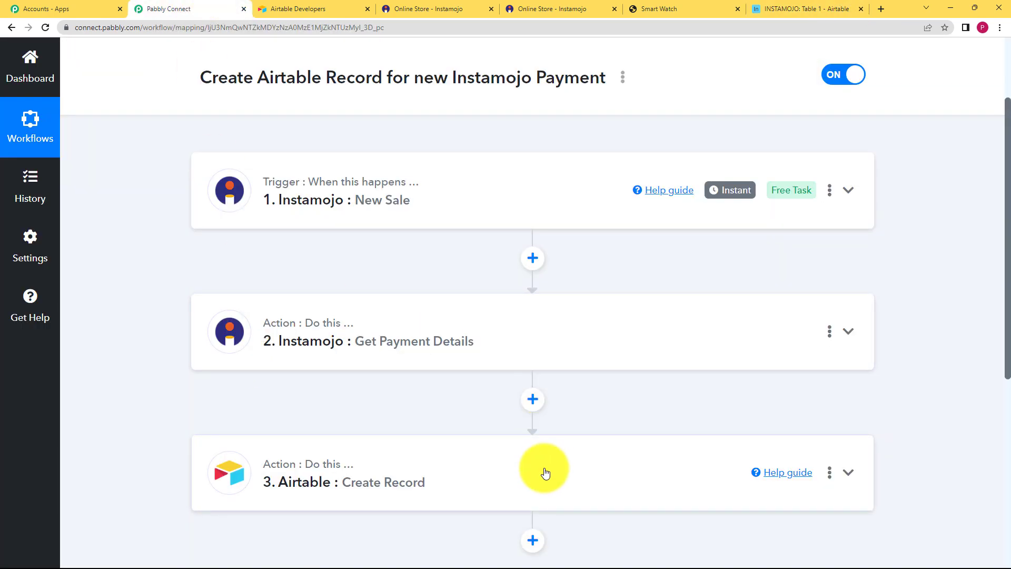